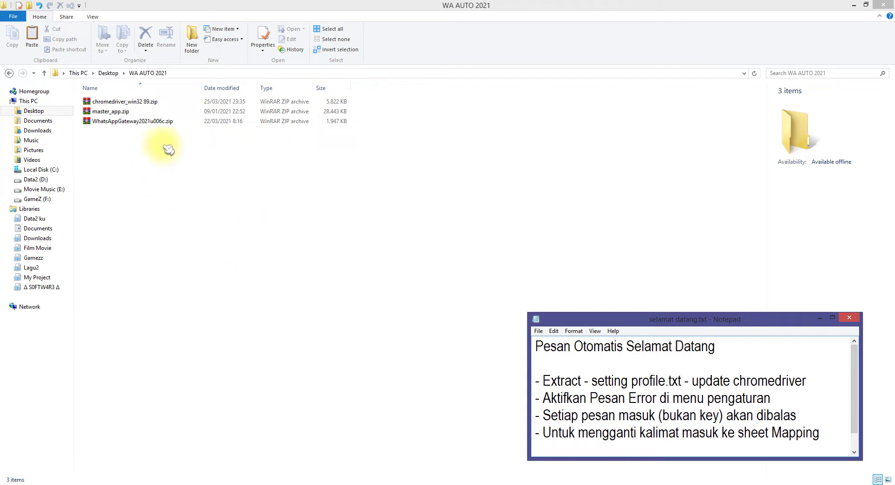
Extract the chromedriver, master_app and WhatsAppGateway ZIP archives directly into the WA AUTO 2021 folder with WinRAR
click(118, 122)
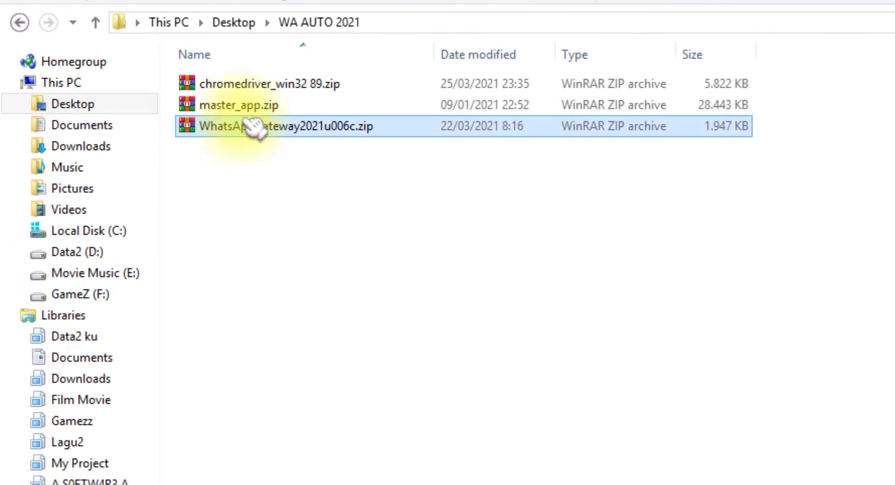
click(247, 106)
click(233, 83)
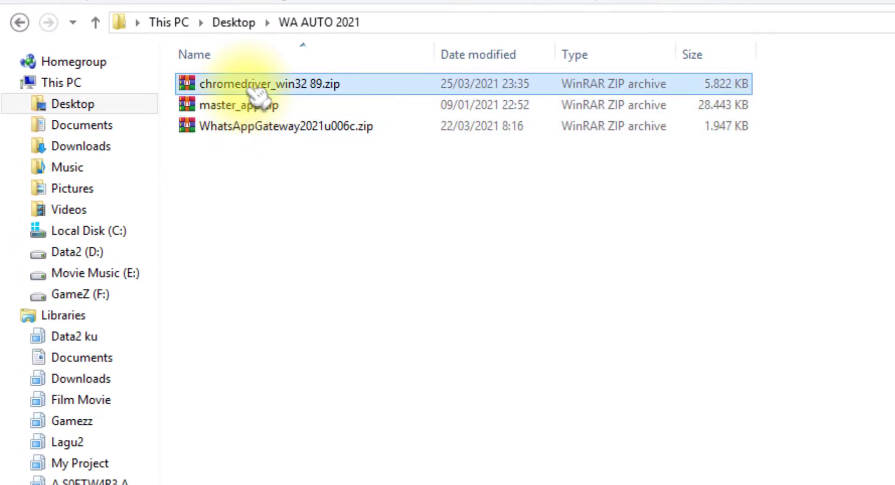
drag(384, 199, 210, 59)
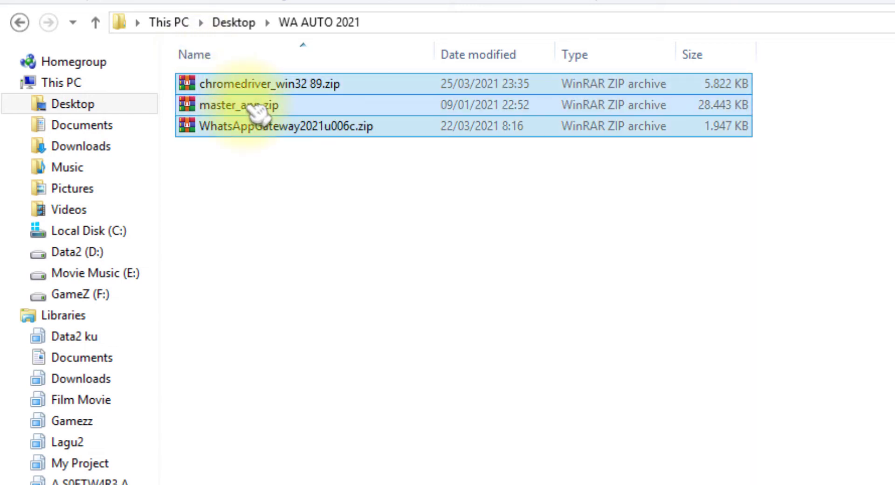
right_click(247, 106)
mouse_move(347, 163)
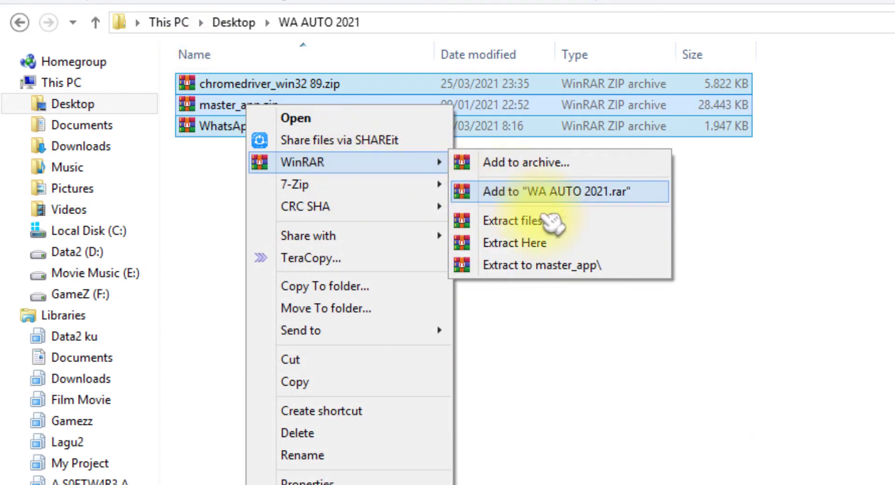
click(569, 248)
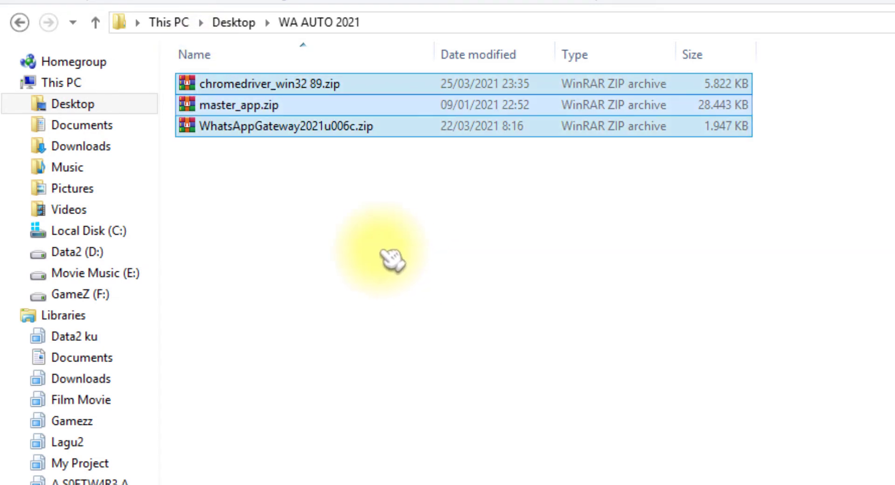
click(294, 352)
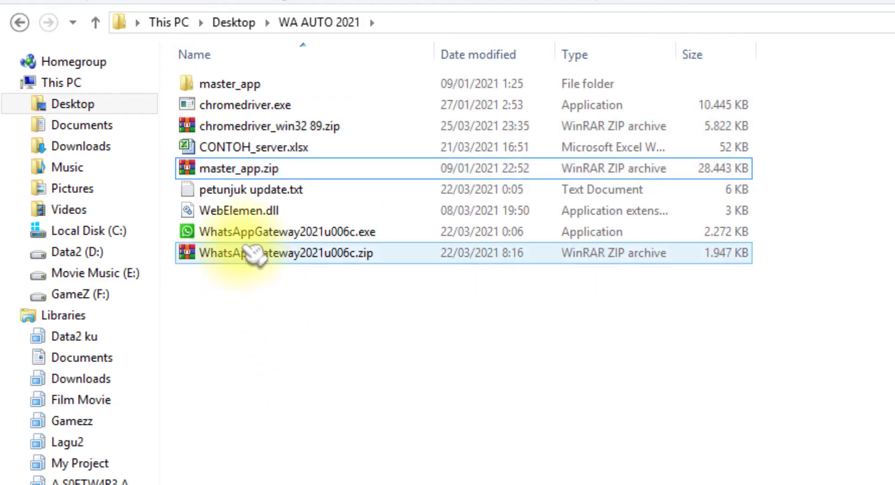
Move the extracted gateway EXE, WebElemen.dll, petunjuk update.txt, CONTOH_server.xlsx and chromedriver.exe into master_app, overwriting all existing files
drag(262, 235, 269, 200)
ctrl+click(250, 148)
ctrl+click(244, 105)
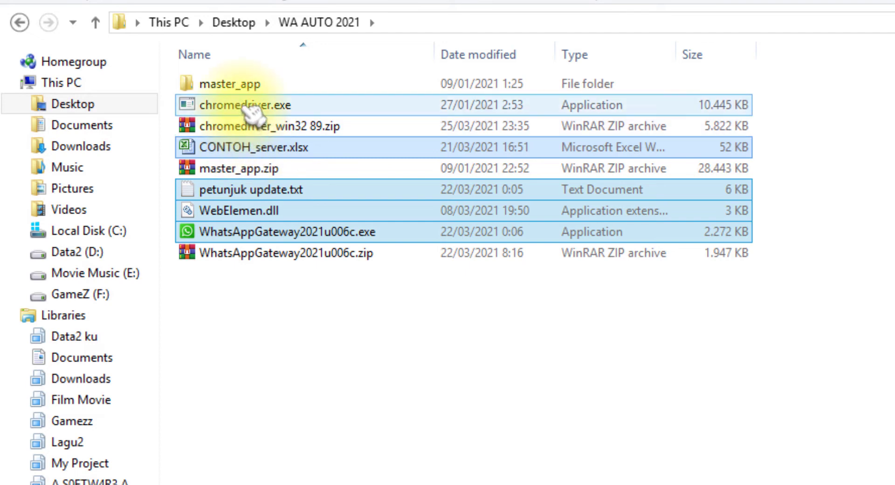
drag(247, 108, 251, 85)
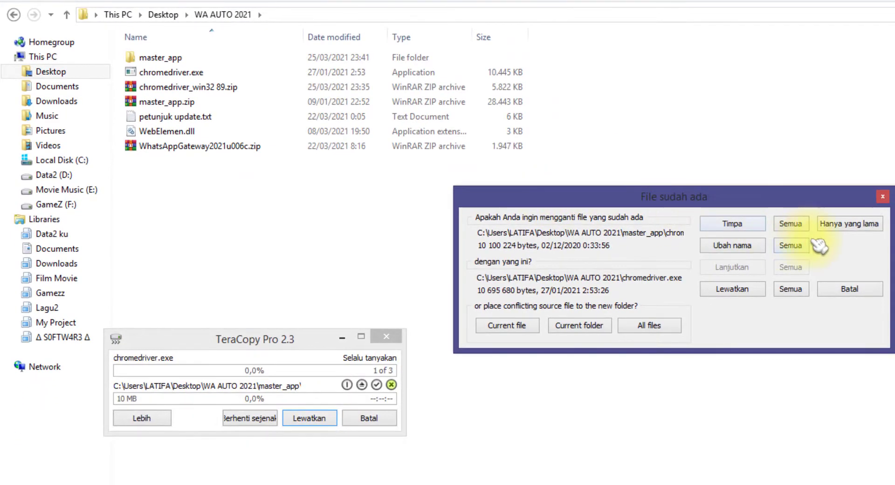
click(791, 224)
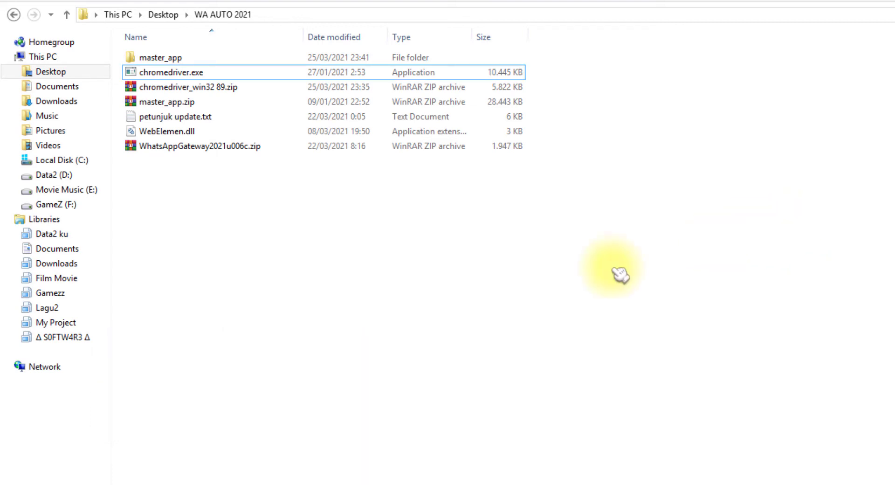
Open the master_app folder and highlight the extract and "setting profile.txt" tasks in the selamat datang.txt notes
double_click(172, 58)
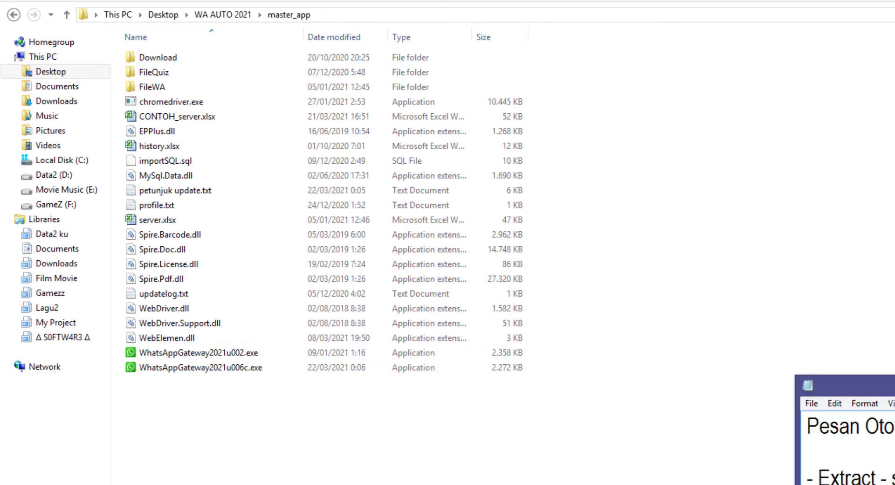
drag(805, 380, 535, 380)
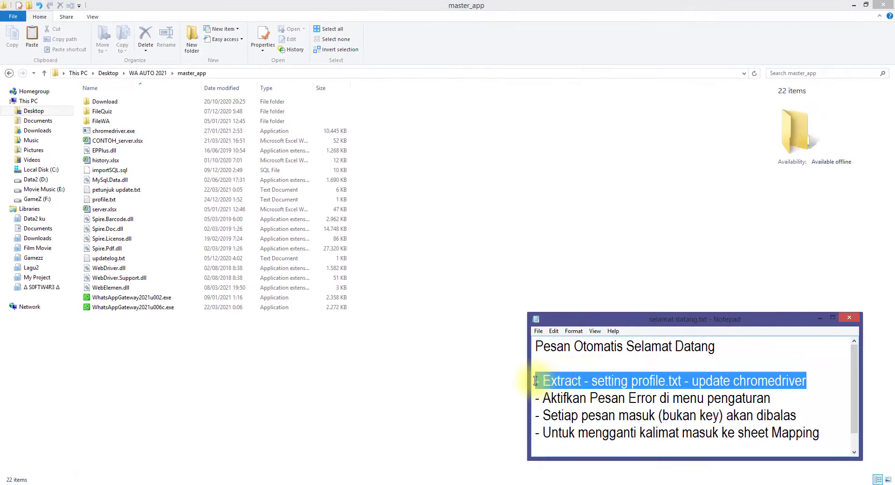
double_click(561, 381)
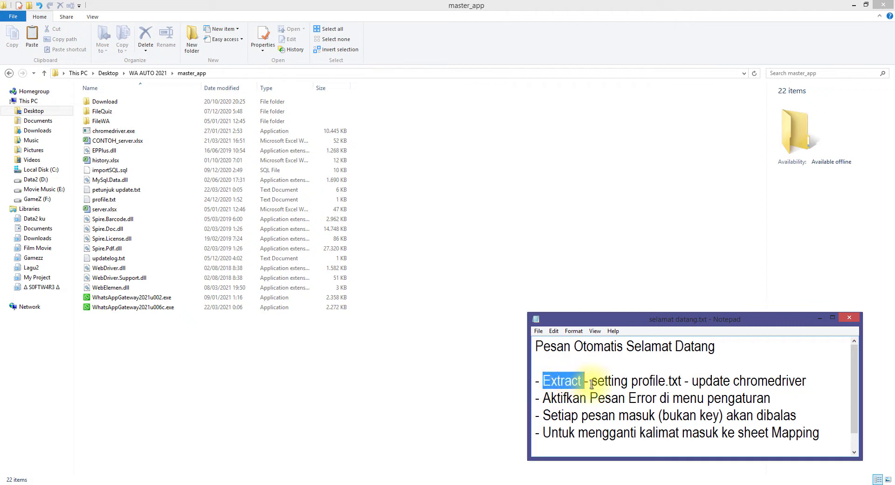
drag(592, 381, 682, 380)
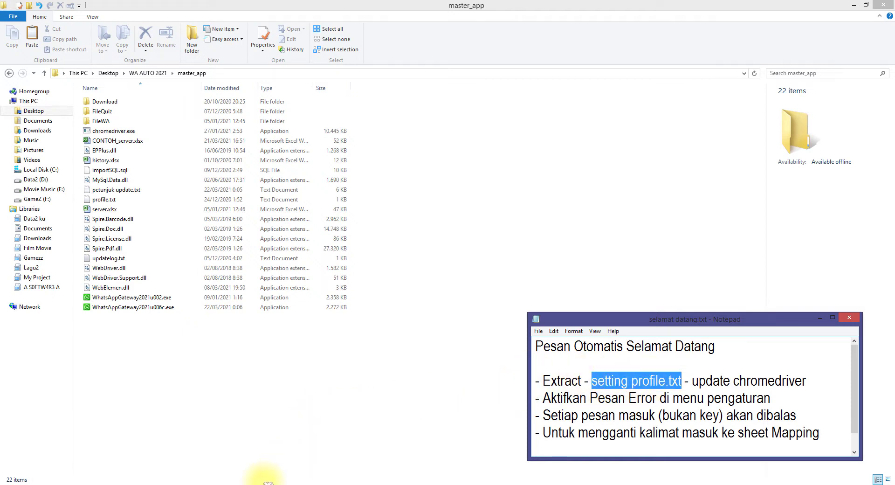
Switch to Chrome, open chrome://version and copy the Profile Path value
click(265, 477)
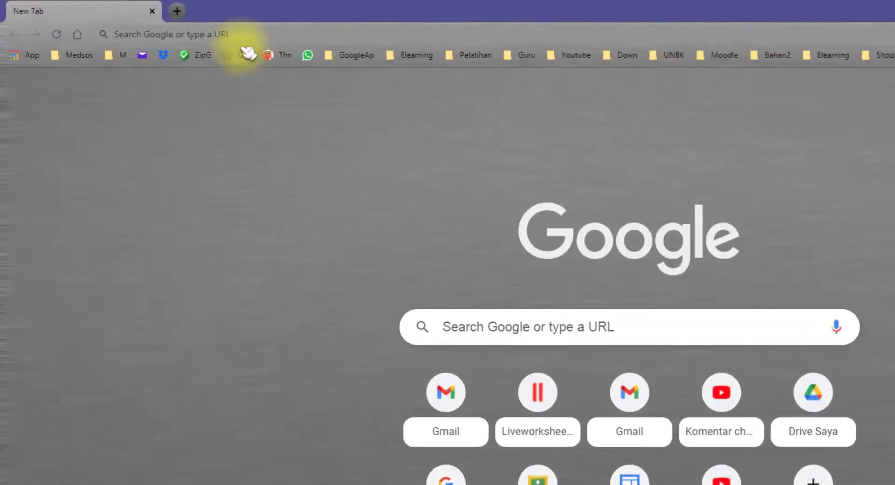
click(168, 25)
text(CHRome-error://chromewebdata)
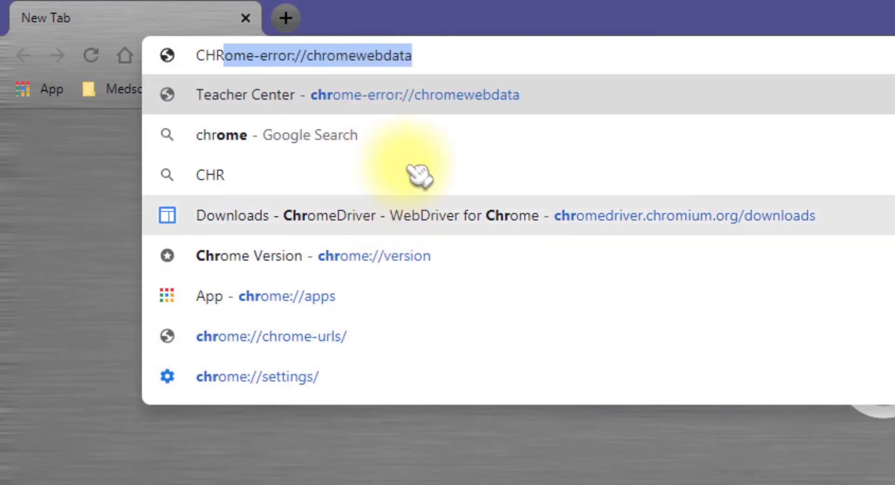
click(480, 253)
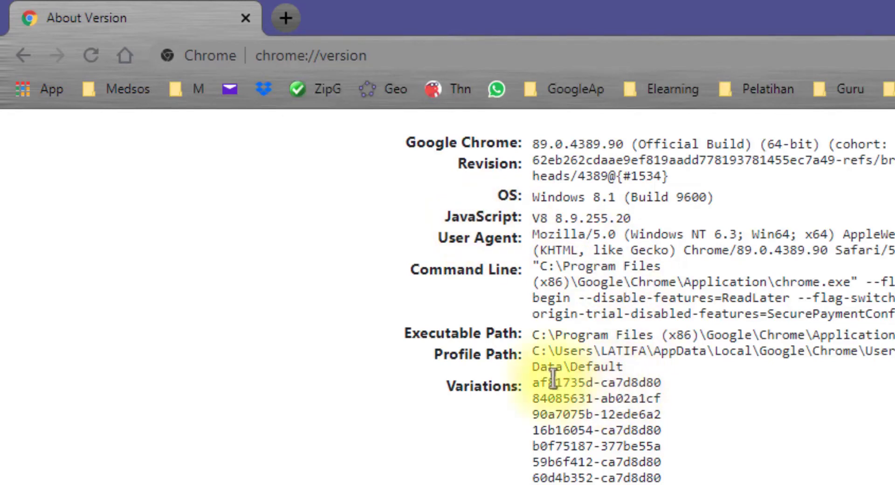
triple_click(605, 355)
key(ctrl+c)
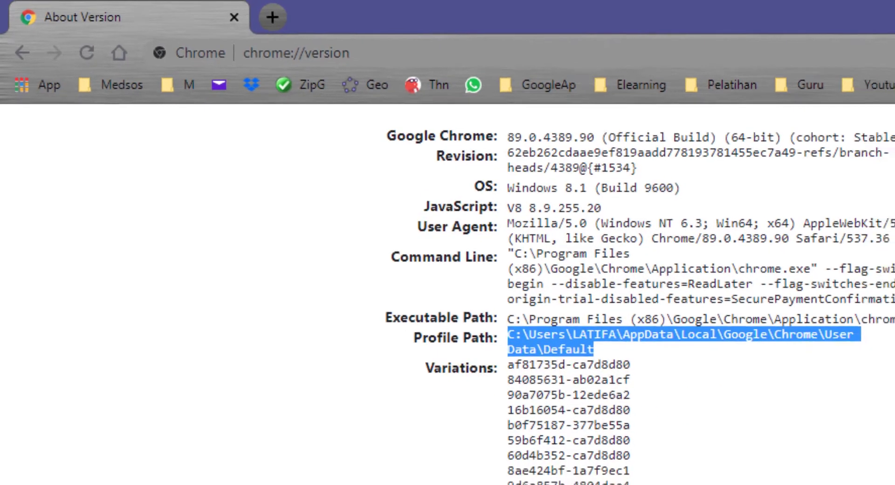
Replace the user-data-dir path in master_app's profile.txt with the copied Chrome profile path, without a trailing line break
click(205, 482)
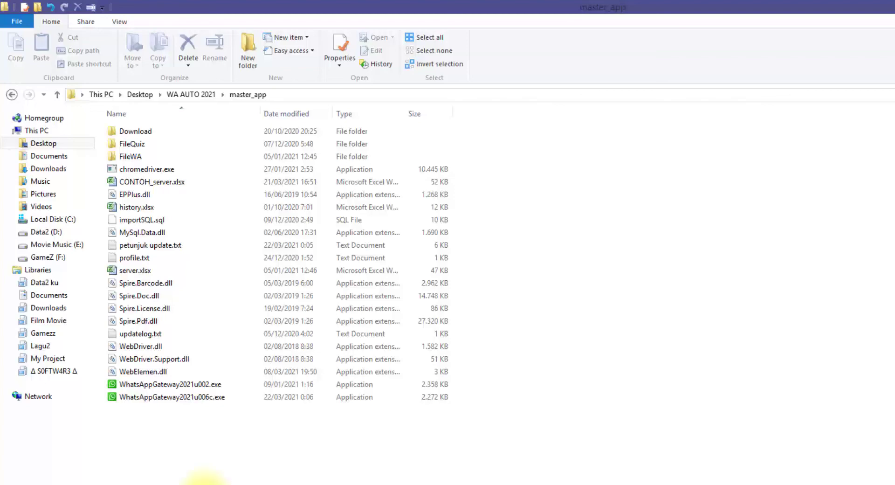
double_click(134, 257)
key(alt+Tab)
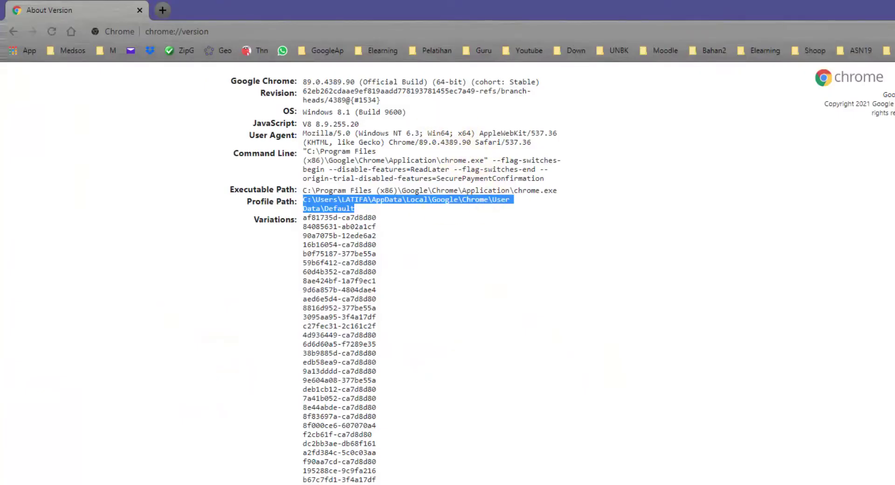
key(alt+Tab)
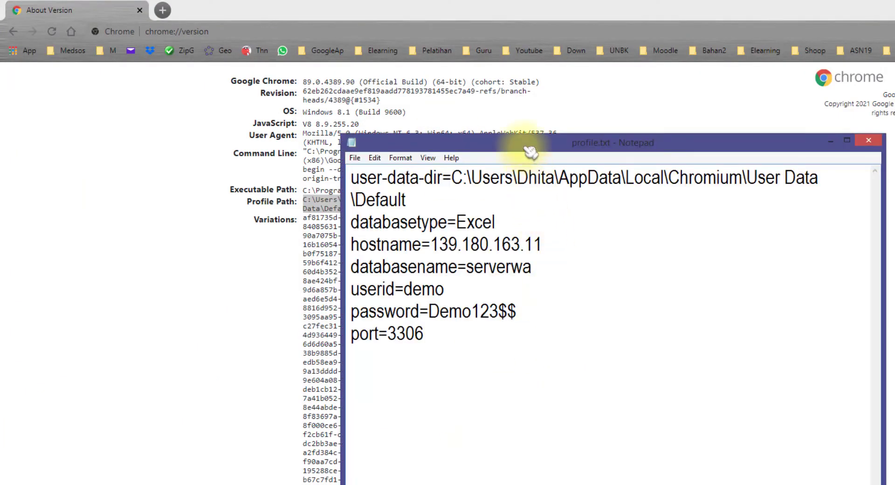
drag(523, 140, 474, 240)
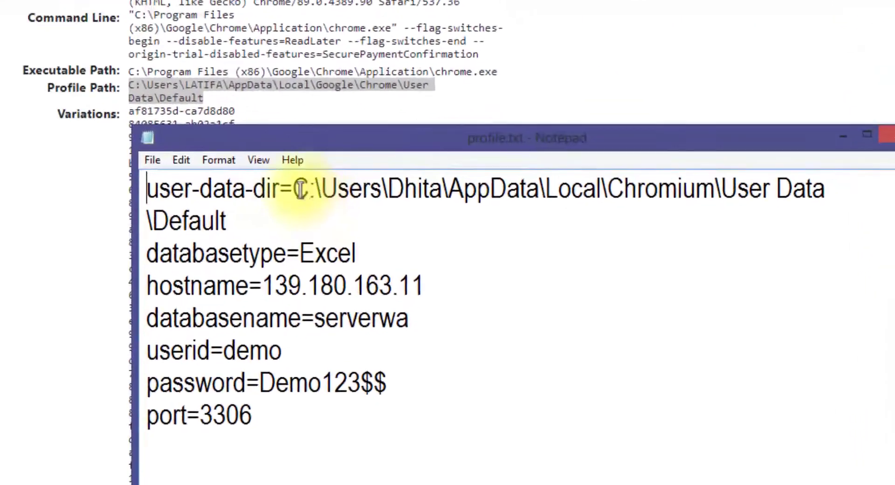
drag(301, 188, 308, 211)
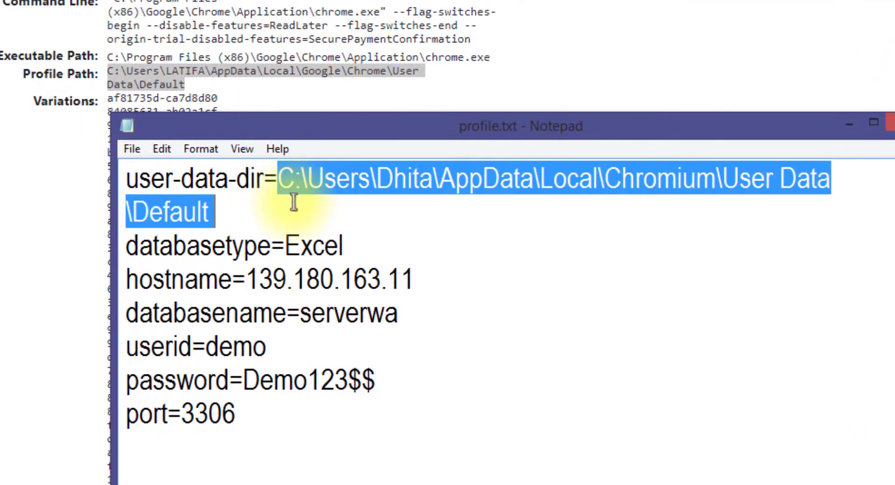
key(ctrl+v)
key(BackSpace)
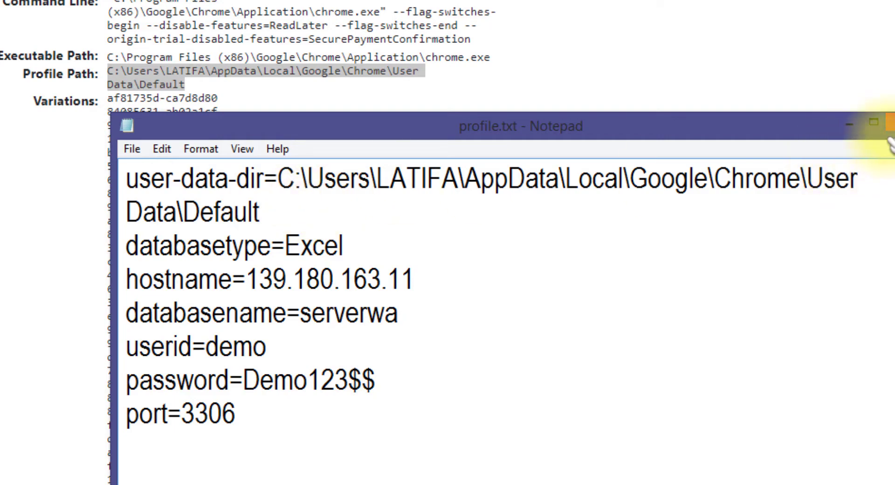
click(849, 123)
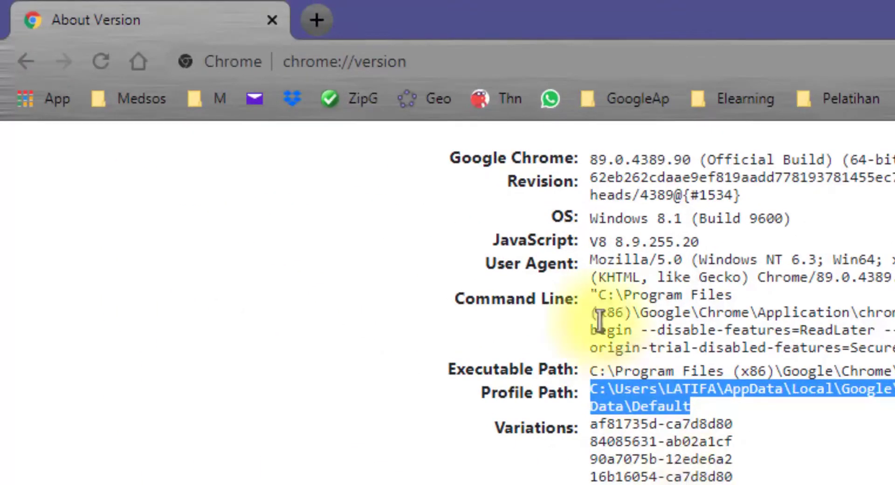
Compare Chrome's version number with chromedriver_win32 89.zip in the WA AUTO 2021 folder, and return to the master_app folder
drag(585, 158, 667, 160)
drag(578, 155, 615, 160)
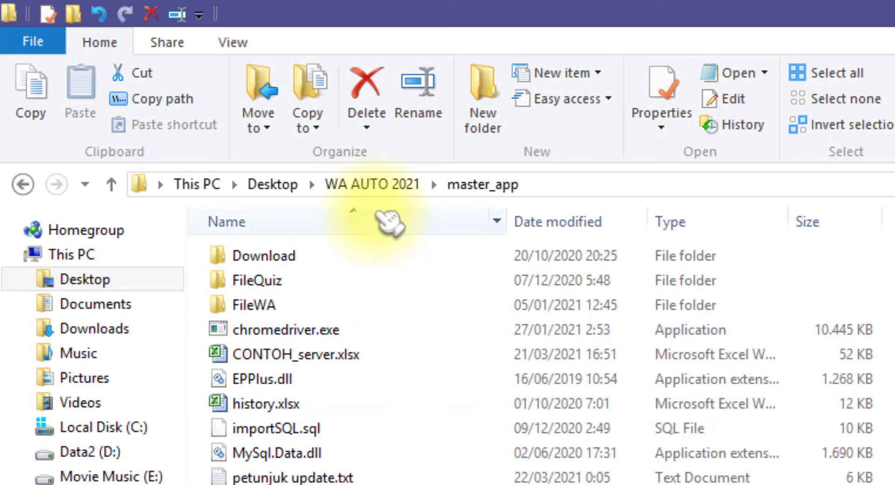
click(373, 184)
click(396, 285)
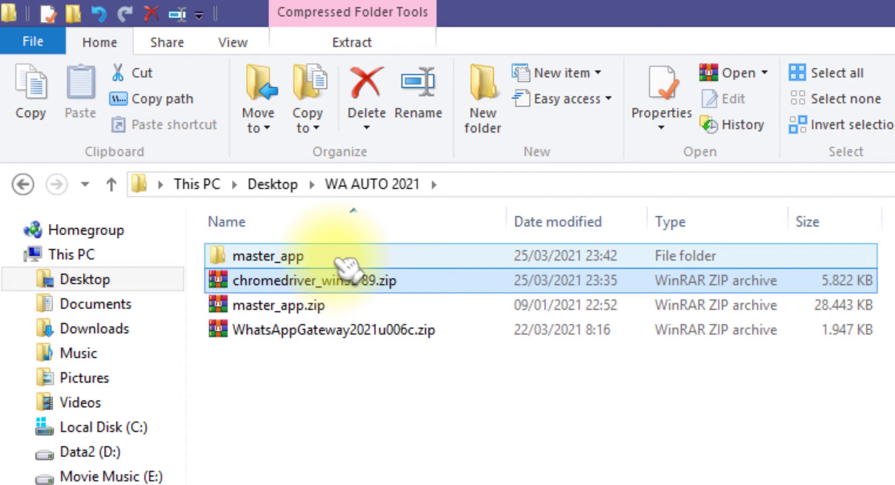
double_click(340, 259)
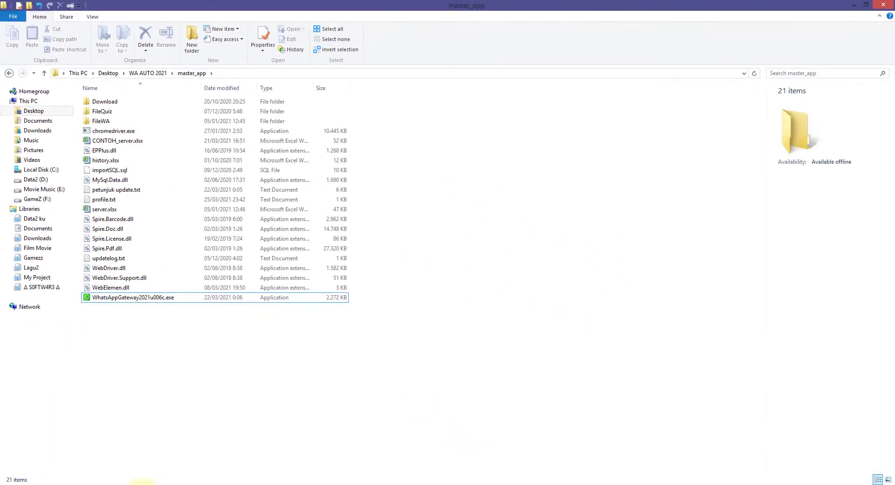
Highlight the task "Aktifkan Pesan Error di menu pengaturan" in the selamat datang.txt notes and return to the master_app folder
click(143, 483)
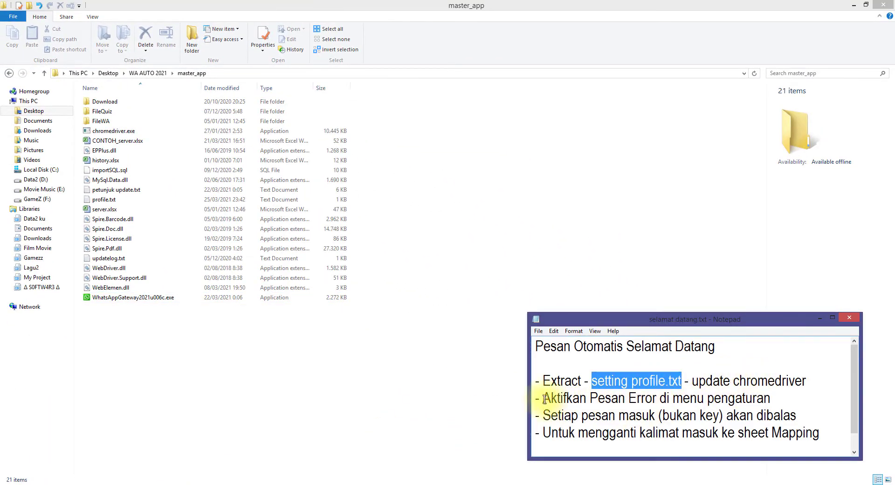
drag(544, 398, 770, 398)
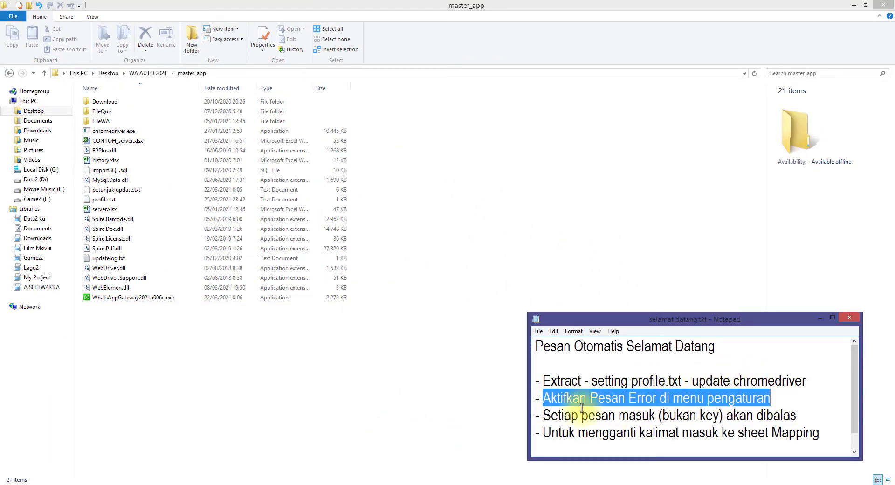
click(234, 378)
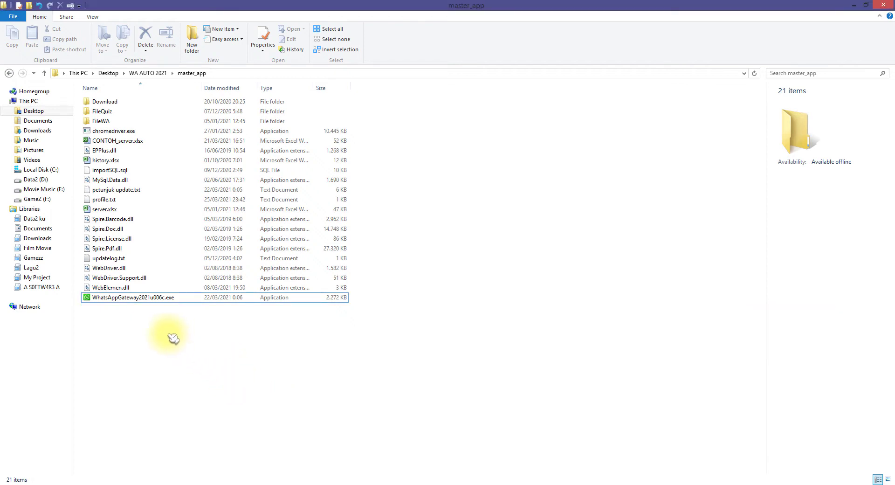
Launch WhatsAppGateway2021u006c.exe and place its window over WhatsApp Web, dismissing Chrome's restore-pages prompt
click(157, 300)
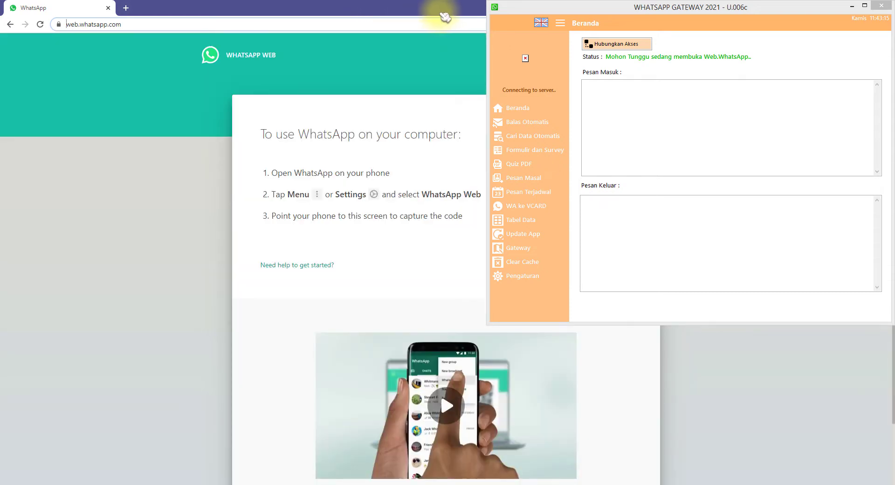
click(456, 159)
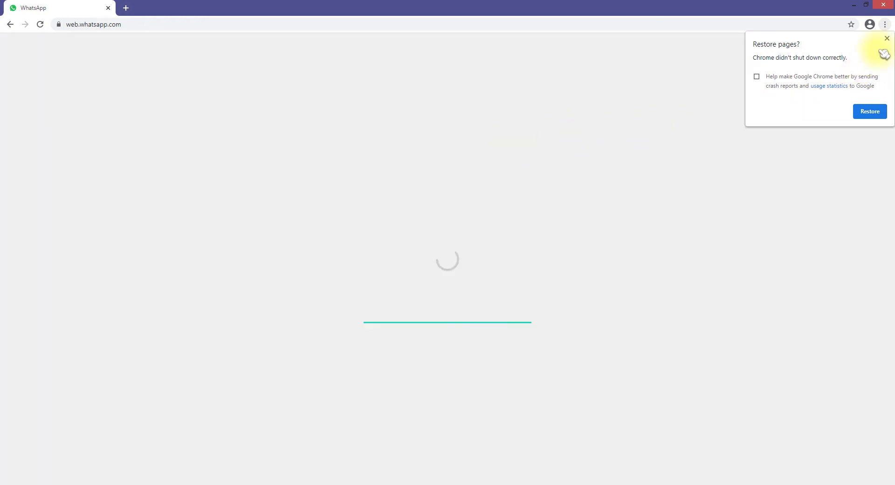
click(887, 39)
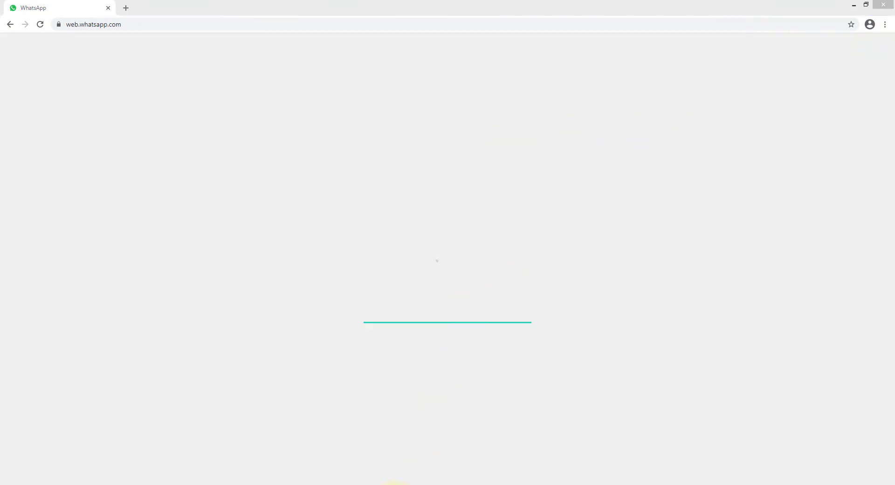
drag(621, 19, 615, 60)
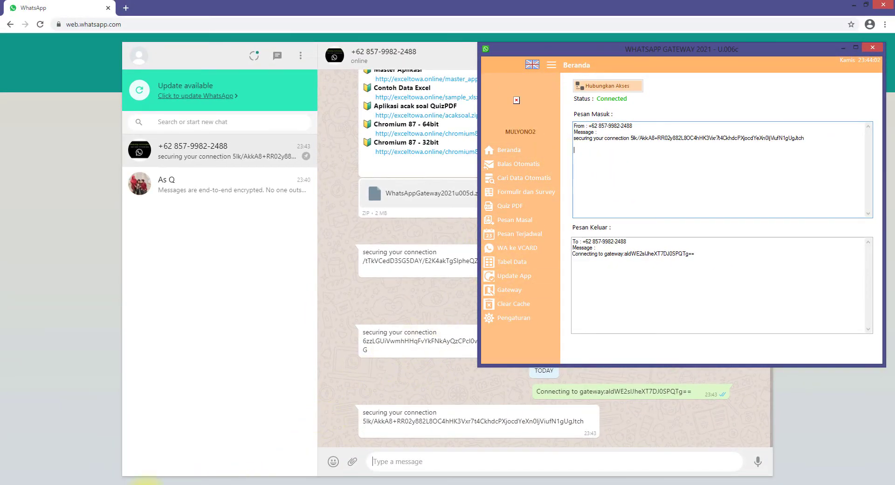
Bring up the selamat datang.txt notes and highlight "Pesan Error" in the task about the pengaturan menu
click(146, 483)
click(611, 398)
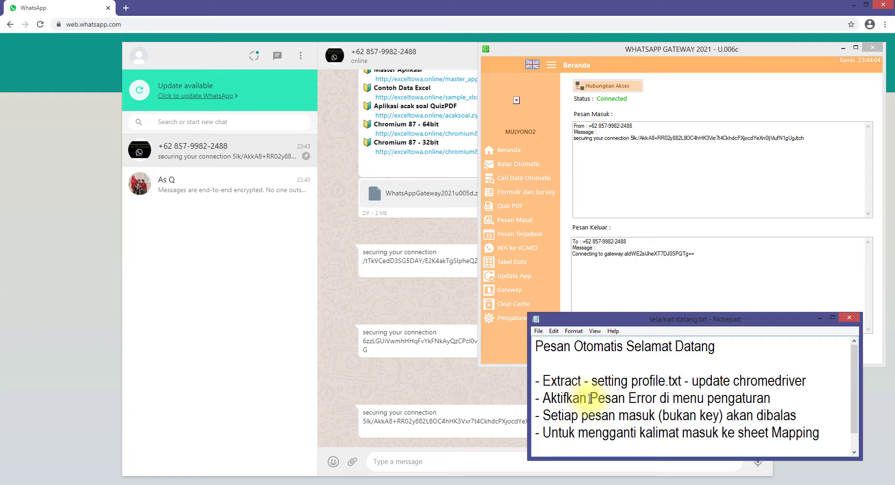
click(742, 398)
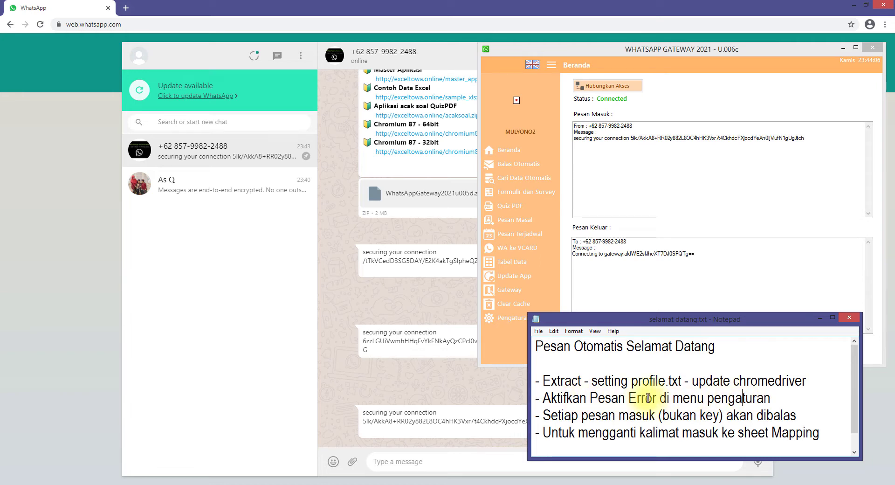
drag(586, 399, 631, 399)
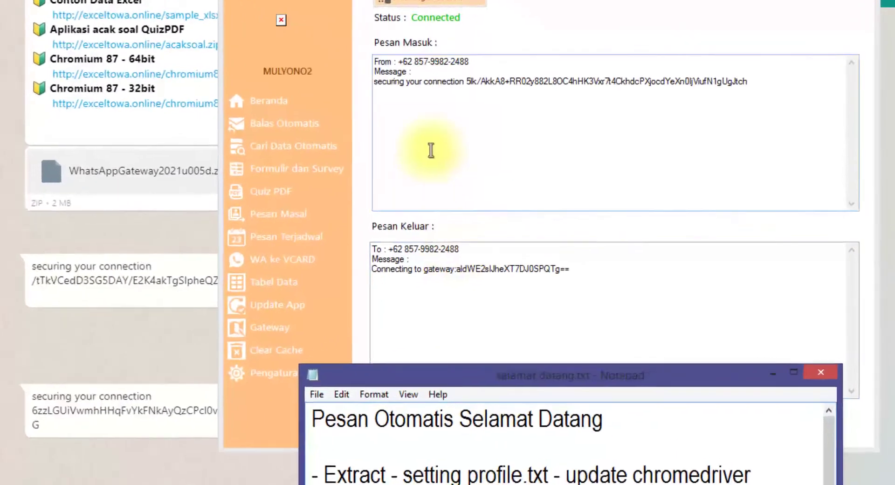
Enable PesanError in WhatsApp Gateway's Pengaturan, save the settings, and return to the Beranda page
click(620, 159)
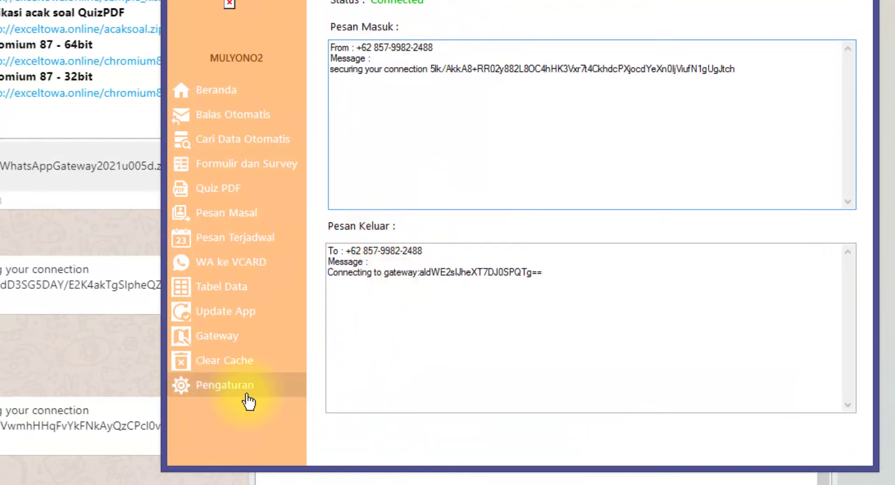
click(225, 385)
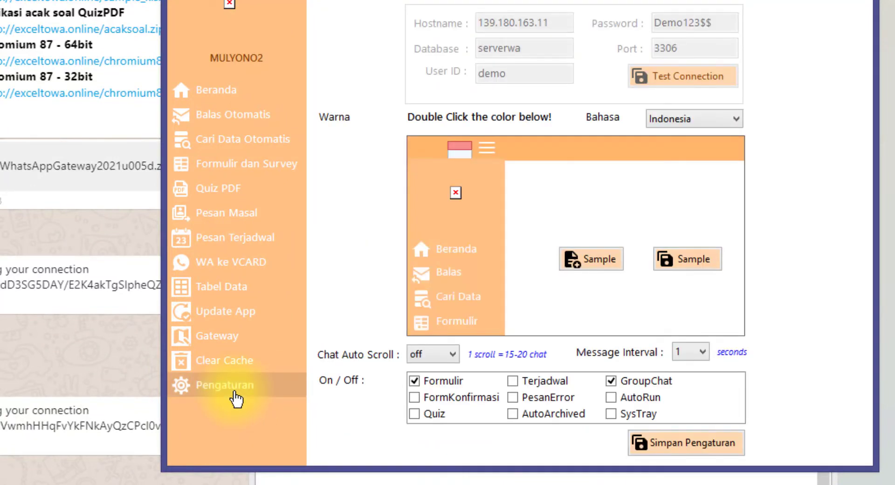
click(542, 397)
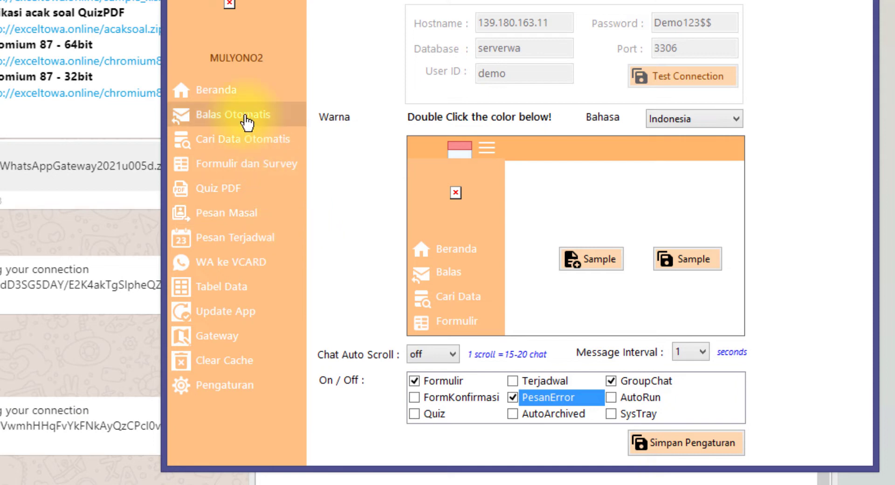
click(687, 445)
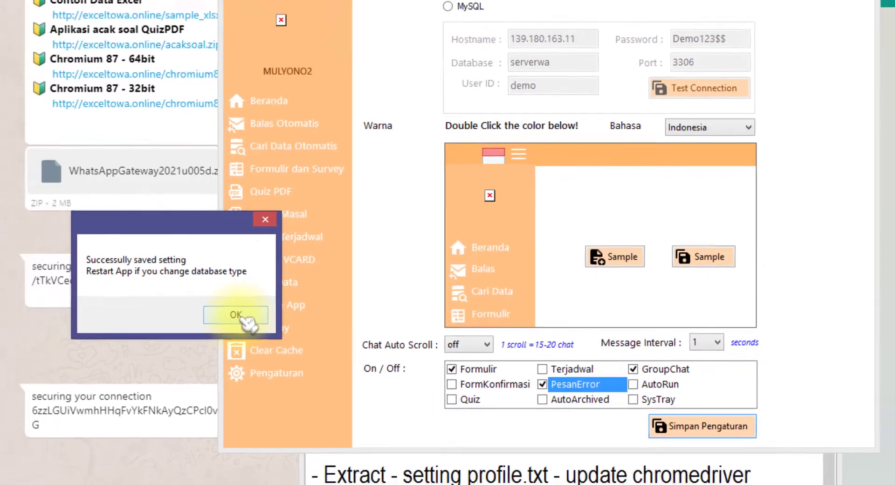
click(237, 315)
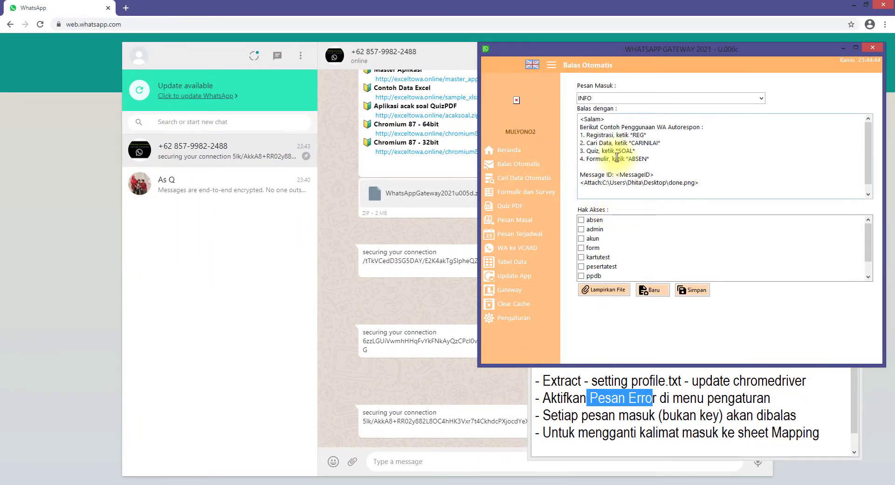
click(509, 150)
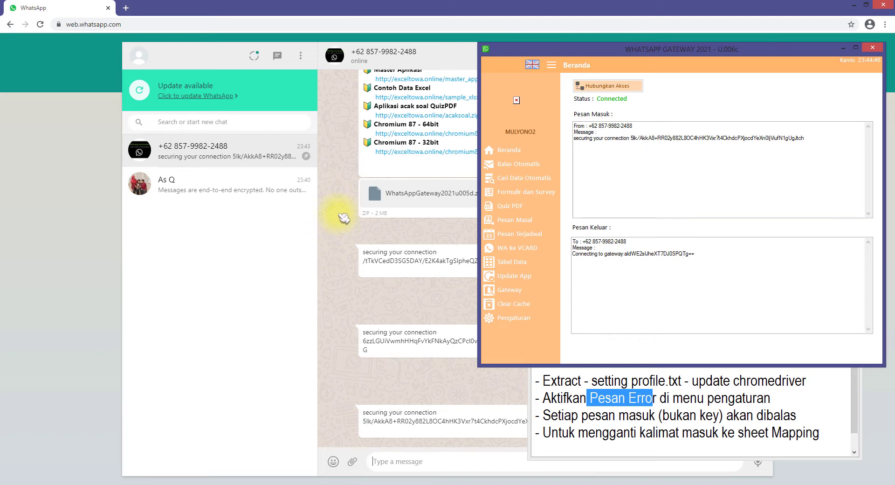
Open the test contact's chat in WhatsApp Web and examine the incoming messages alongside their automatic replies
click(344, 215)
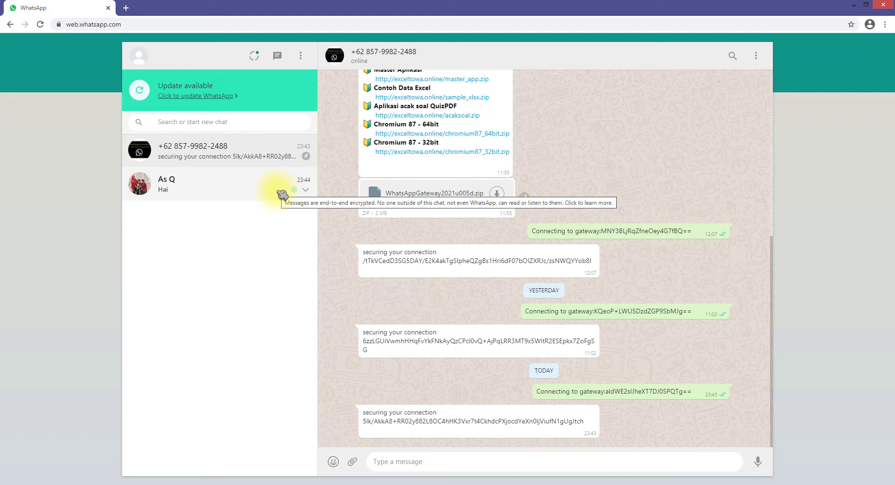
click(282, 193)
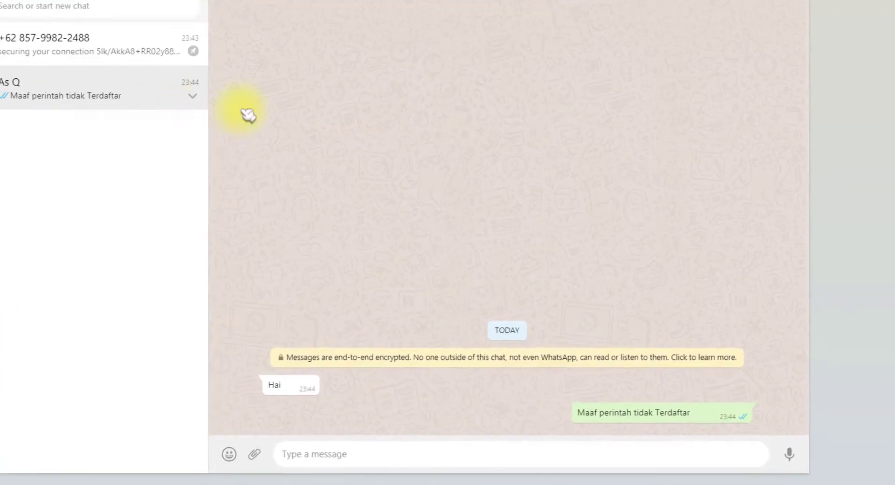
drag(113, 346, 160, 354)
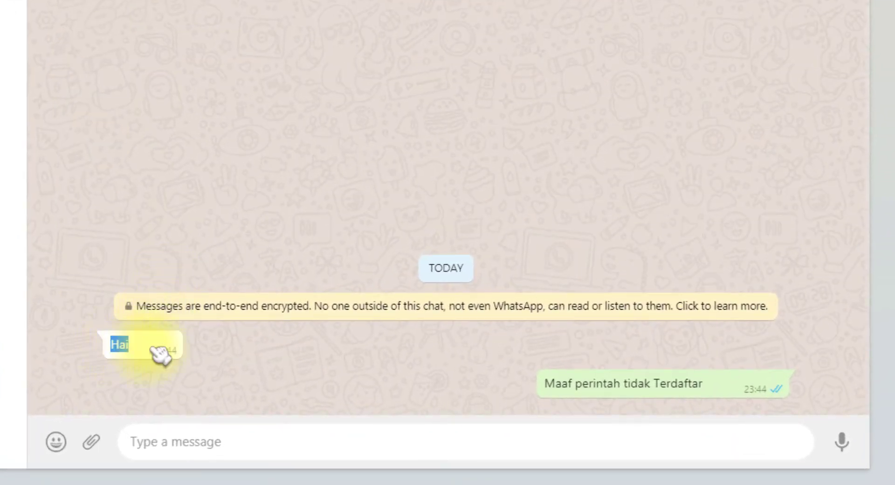
drag(547, 383, 720, 383)
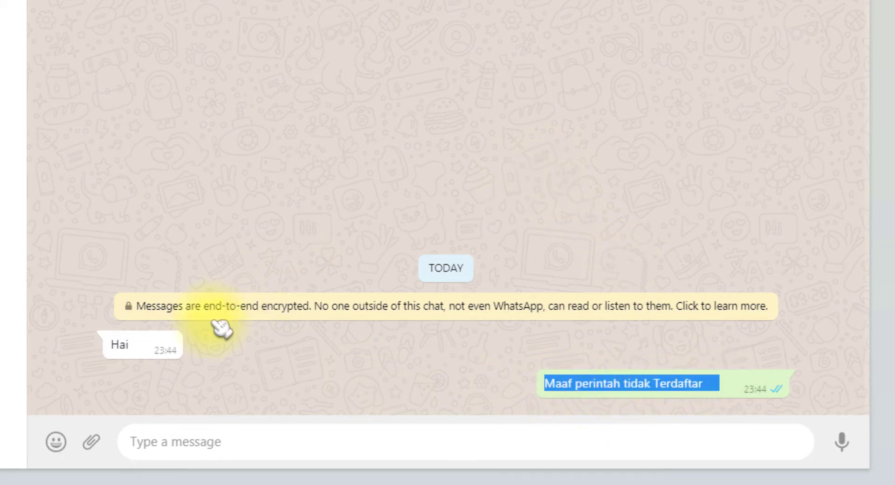
double_click(120, 344)
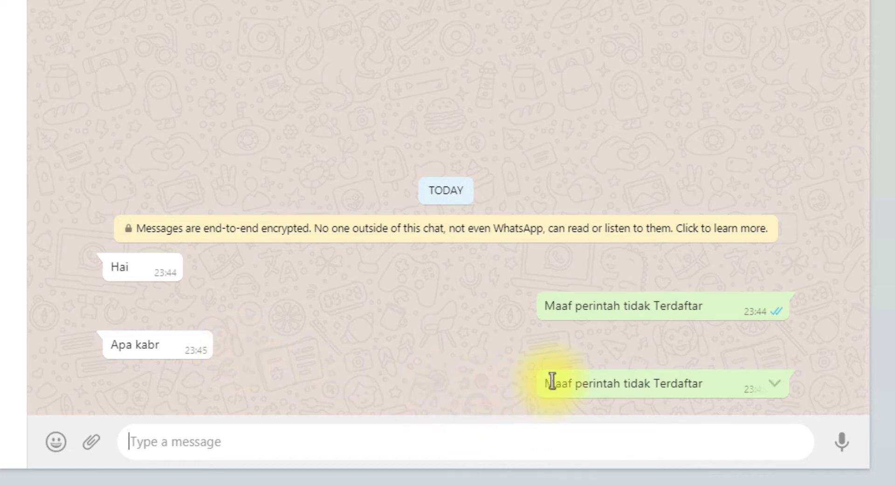
drag(544, 382, 752, 388)
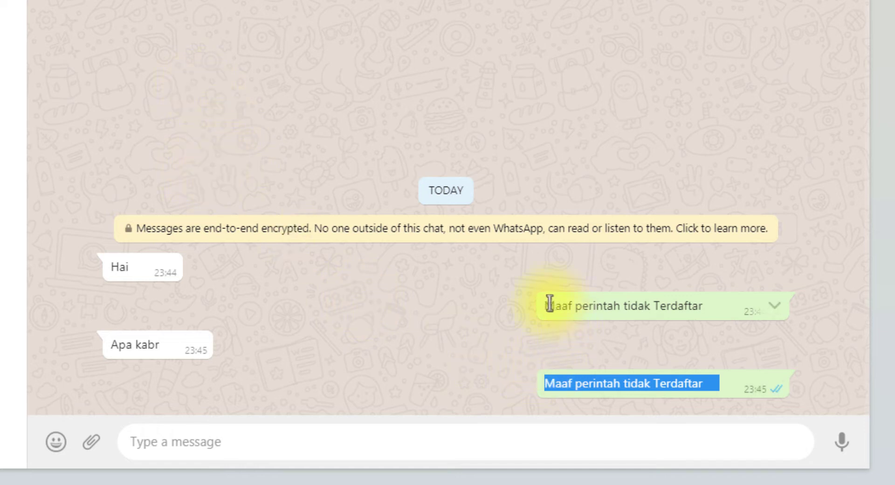
drag(548, 304, 748, 312)
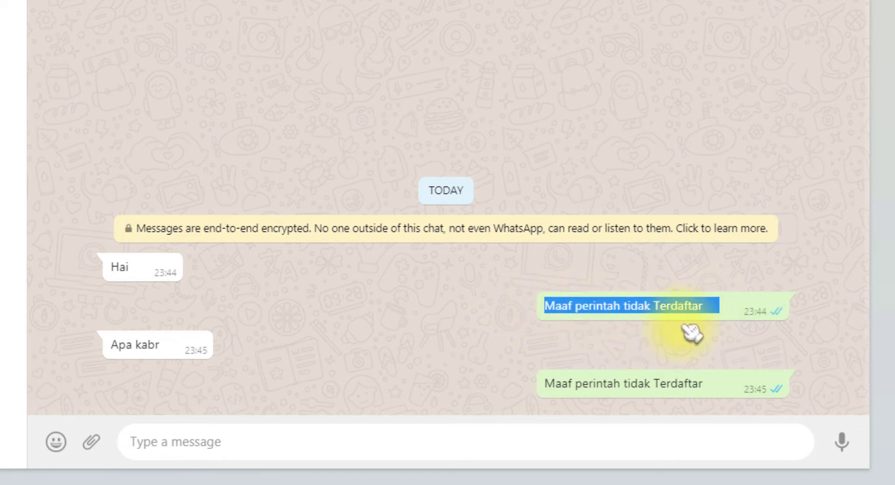
mouse_move(670, 312)
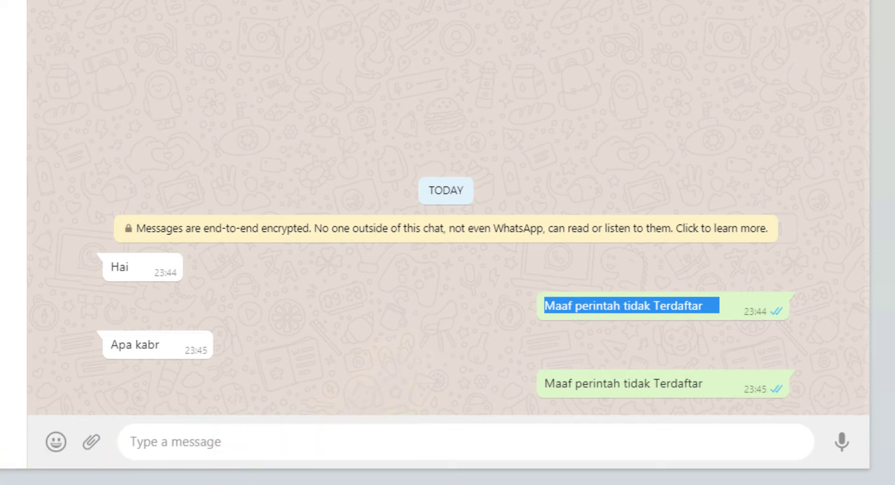
Review the note about the Mapping sheet in selamat datang.txt and check the sent messages in WhatsApp Gateway
click(28, 482)
click(616, 355)
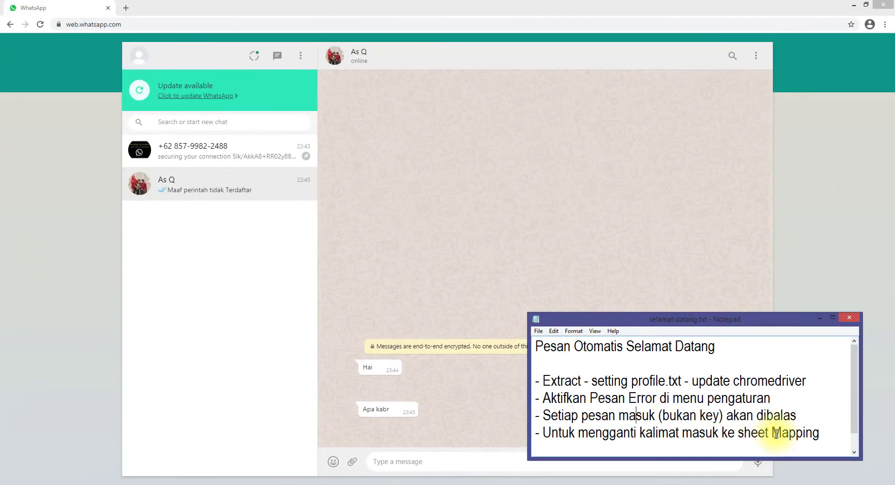
drag(772, 432, 794, 433)
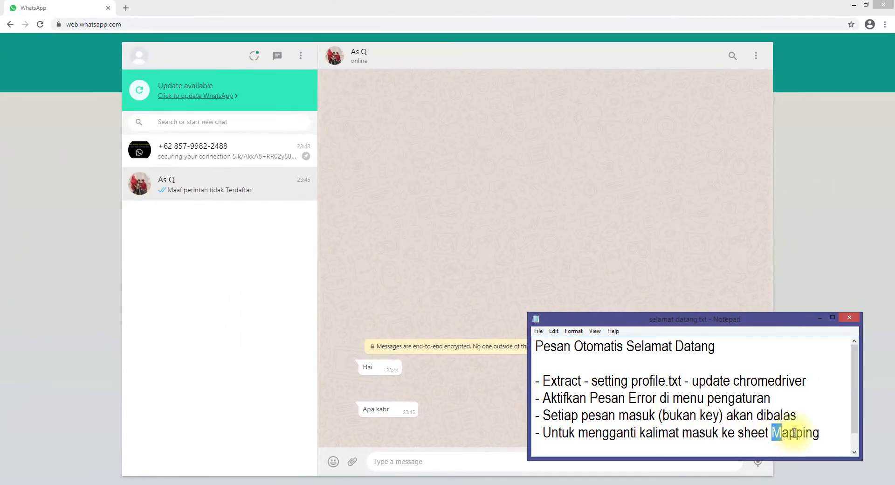
key(alt+Tab)
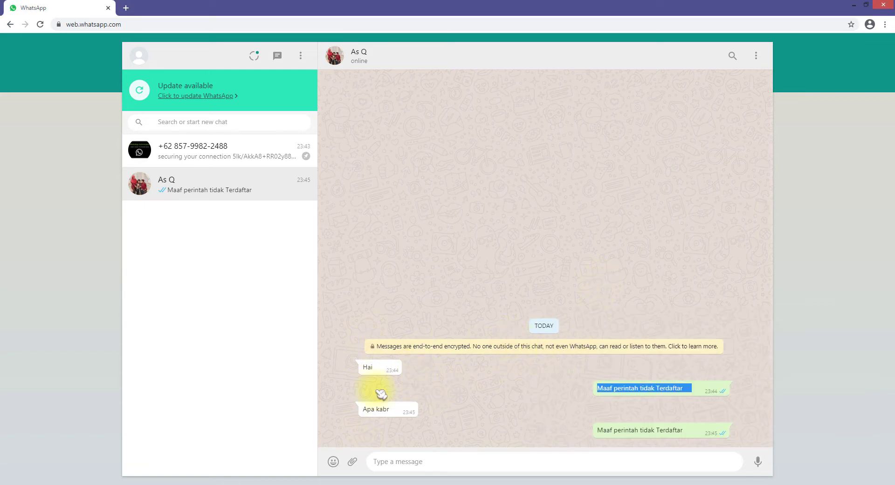
key(alt+Tab)
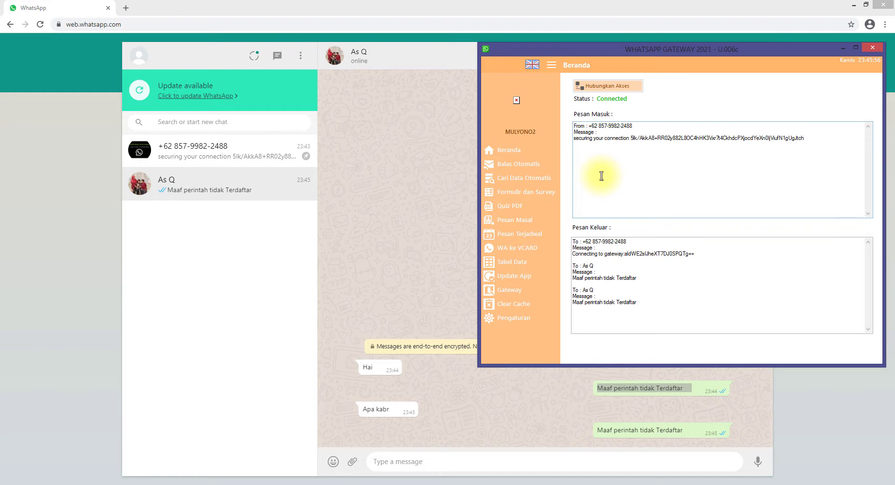
Copy the automatic reply "Maaf perintah tidak Terdaftar" from the chat and paste it below the last task in selamat datang.txt, leaving a blank line between
click(606, 394)
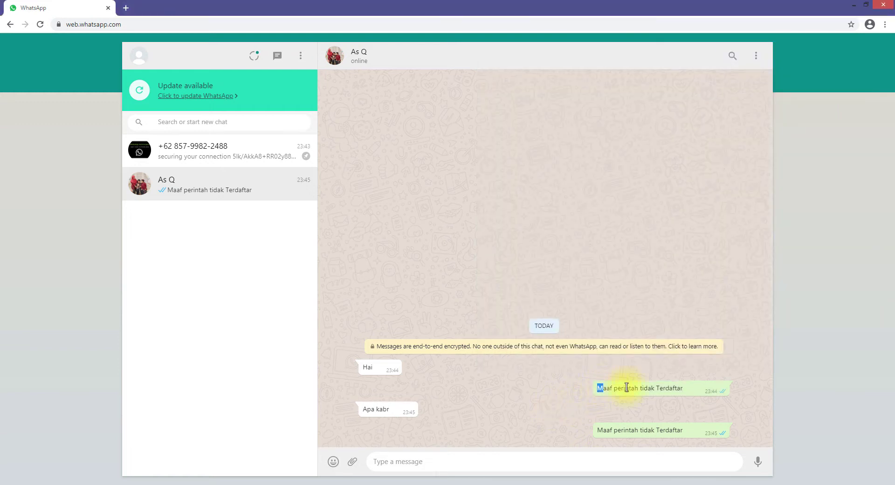
drag(626, 387, 705, 390)
key(ctrl+c)
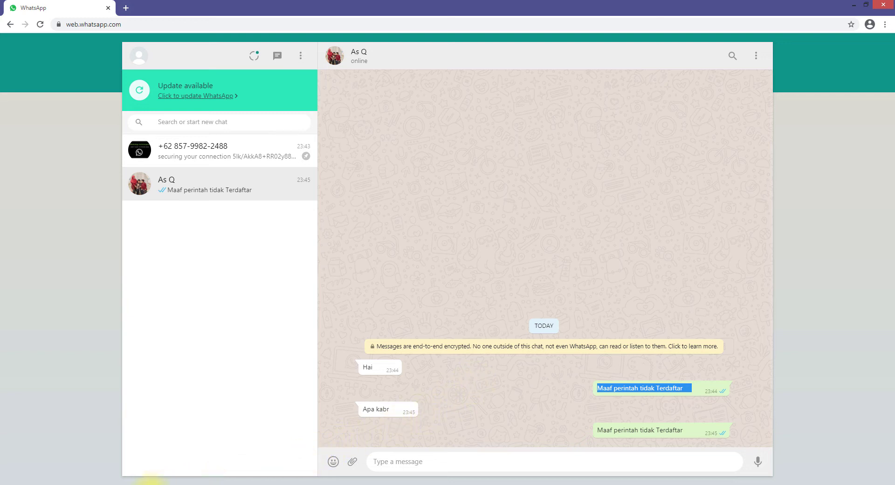
mouse_move(150, 479)
click(139, 452)
scroll(583, 406, down, 1)
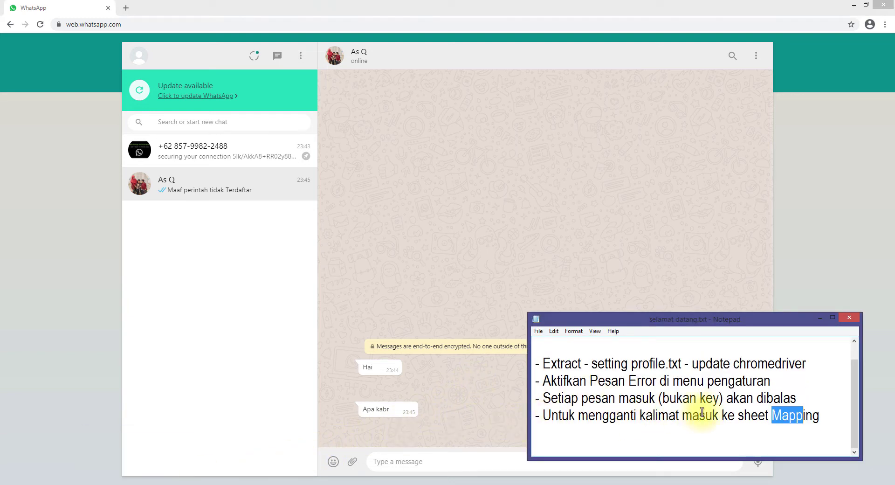
click(824, 419)
key(Return)
key(Return)
key(ctrl+v)
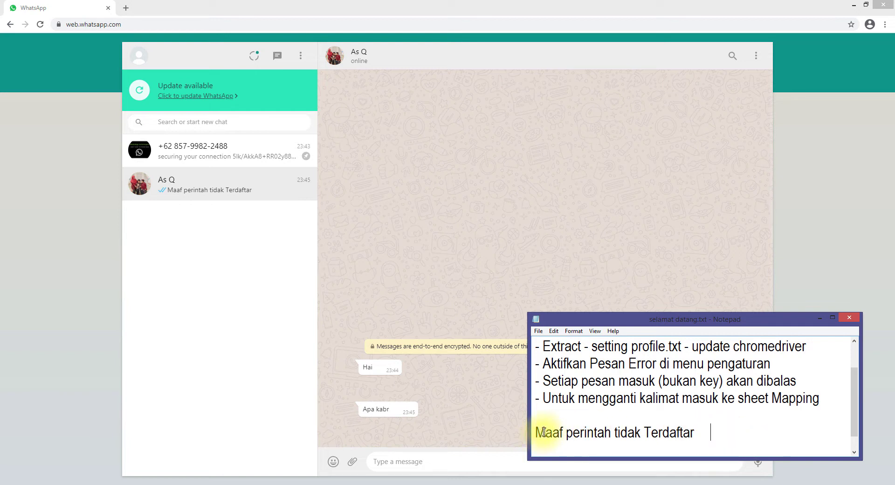
Remove the trailing spaces after "Maaf perintah tidak Terdaftar" in the notes and place the cursor at the line's end
drag(543, 432, 648, 435)
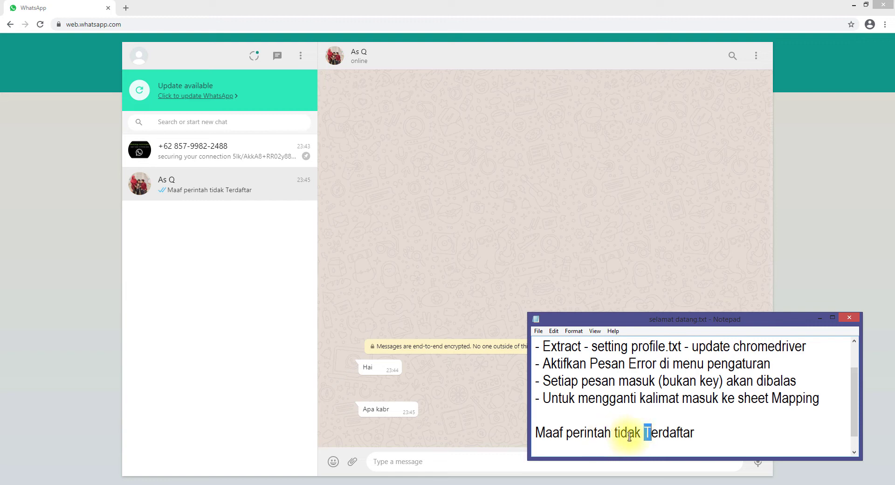
click(745, 436)
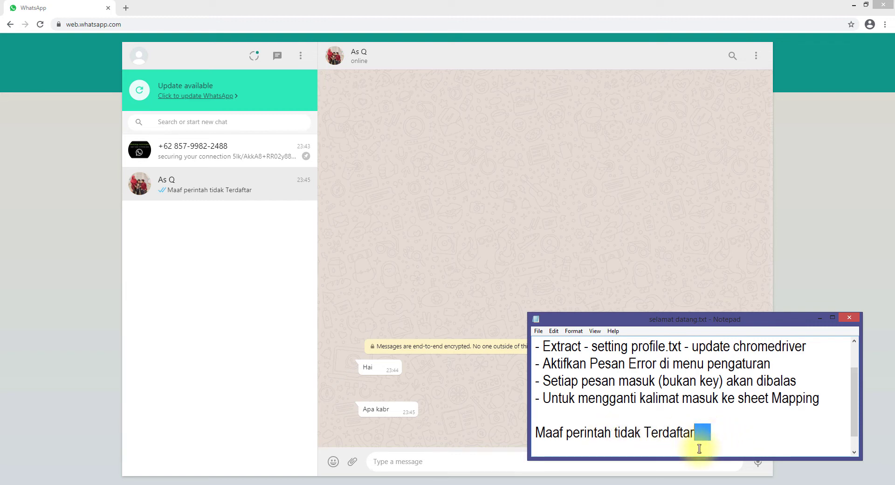
click(708, 441)
drag(708, 438, 536, 436)
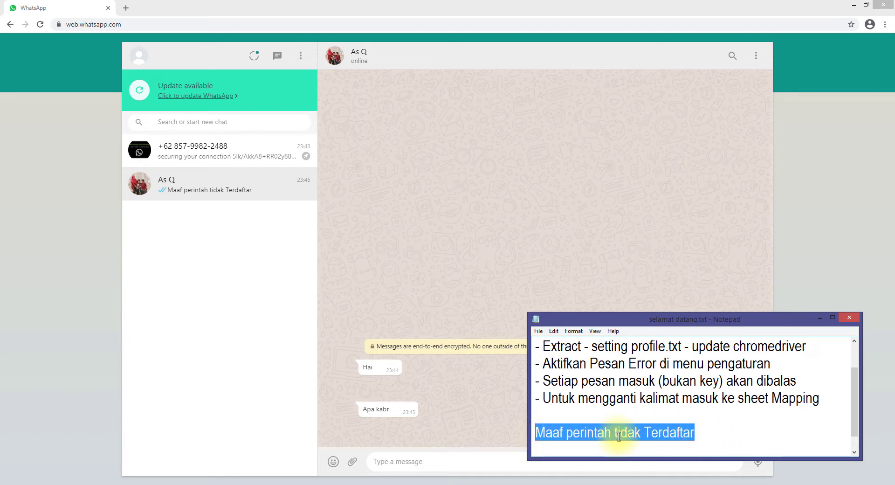
click(700, 431)
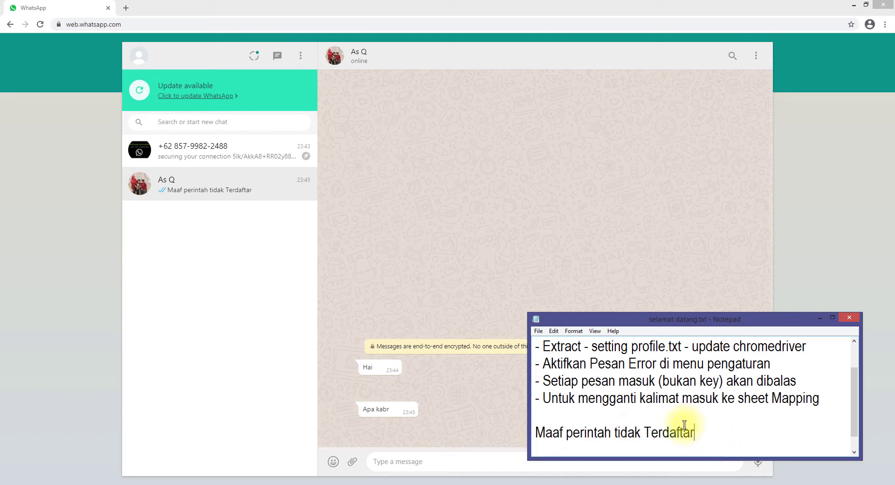
Close WhatsApp Gateway 2021 and open server.xlsx from the master_app folder in Excel
click(402, 482)
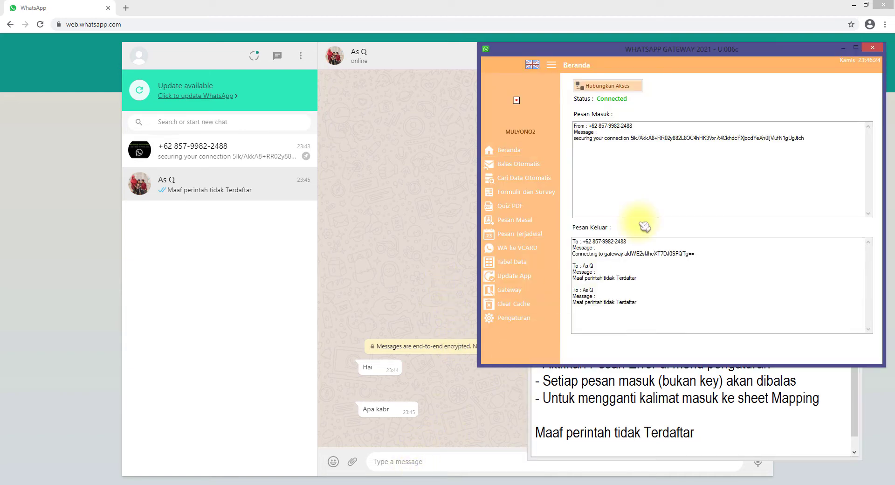
click(872, 47)
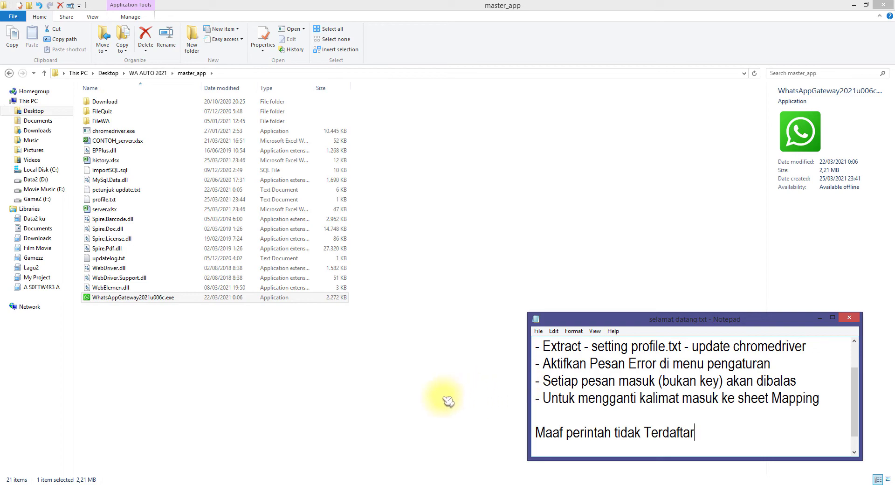
click(341, 400)
double_click(114, 209)
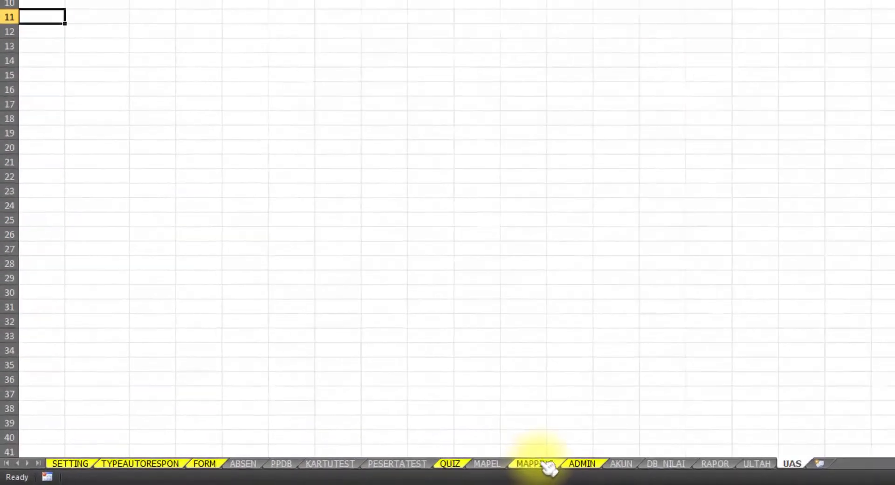
Display the MAPPING sheet of server.xlsx and select the PESAN header cell to examine the message replacement columns
click(351, 471)
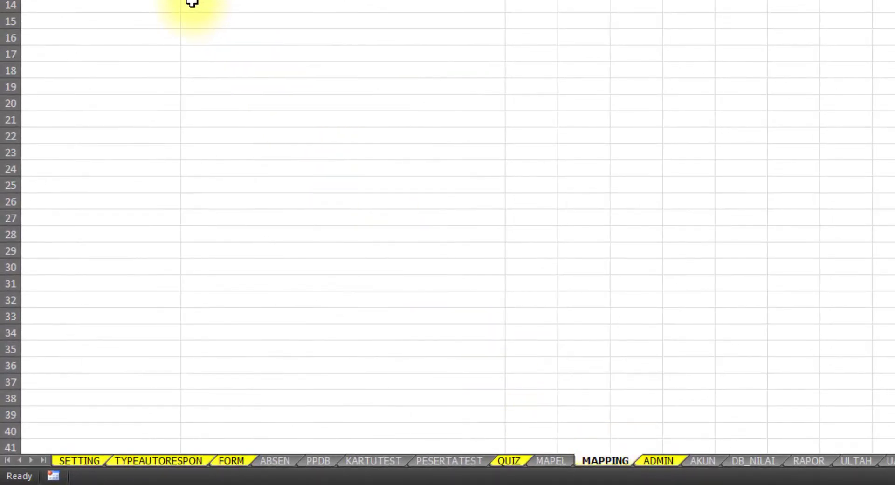
scroll(192, 4, up, 10)
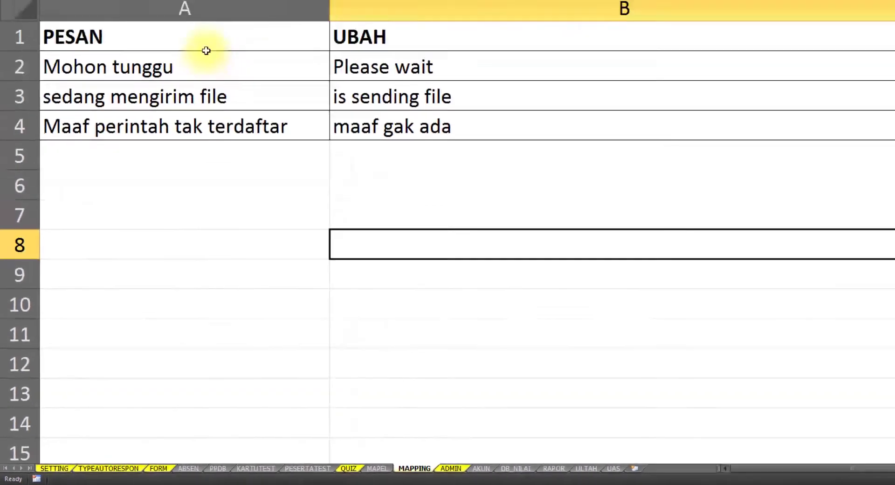
drag(212, 7, 343, 34)
click(196, 36)
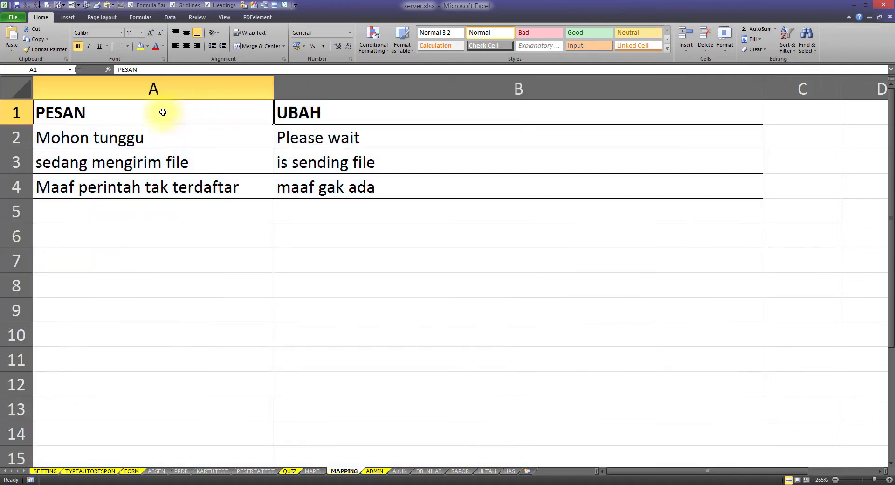
Clear the three sample replacements under the PESAN and UBAH headers and delete all rows below the header row
click(341, 116)
drag(176, 144, 347, 182)
key(Delete)
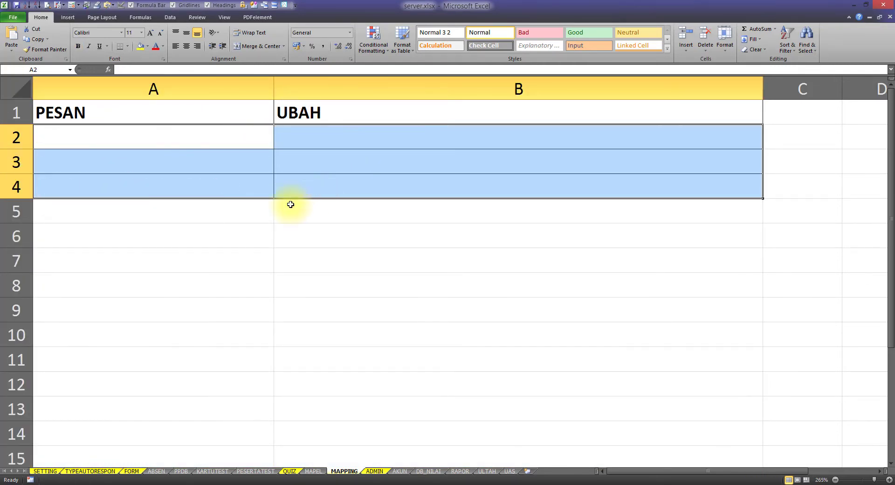
click(214, 248)
drag(154, 137, 326, 202)
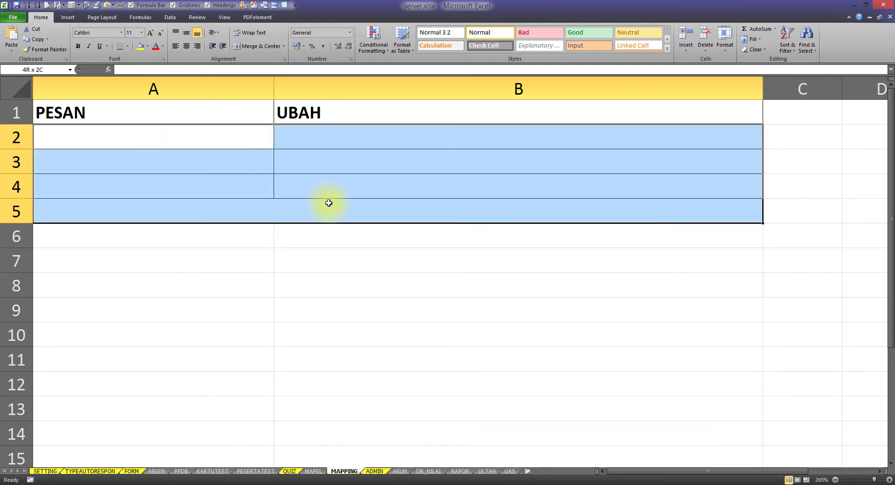
click(25, 136)
key(ctrl+shift+Down)
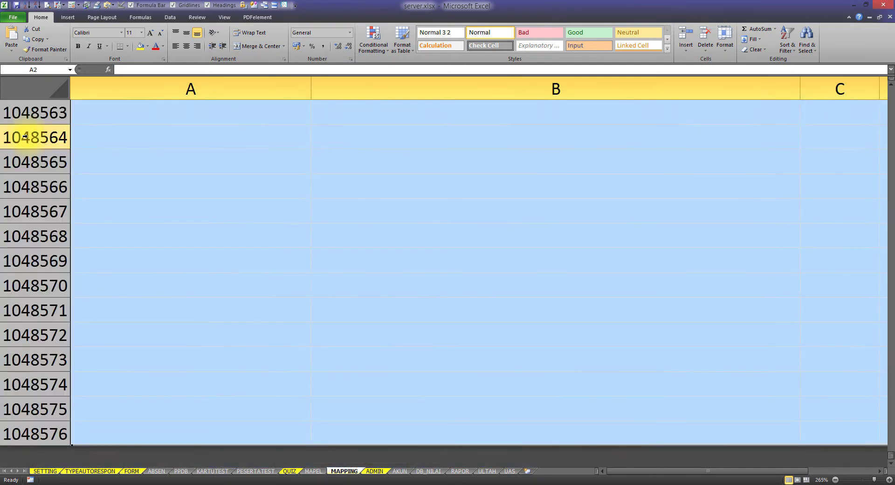
right_click(41, 185)
click(69, 255)
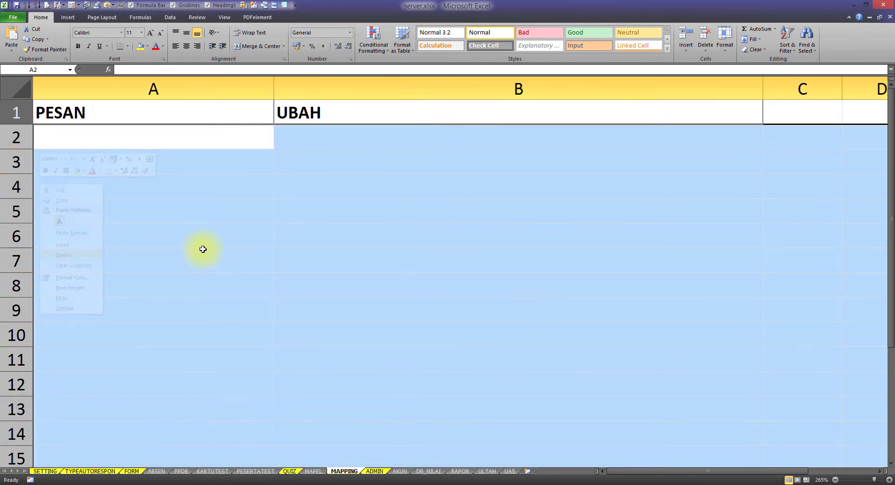
click(148, 132)
click(95, 116)
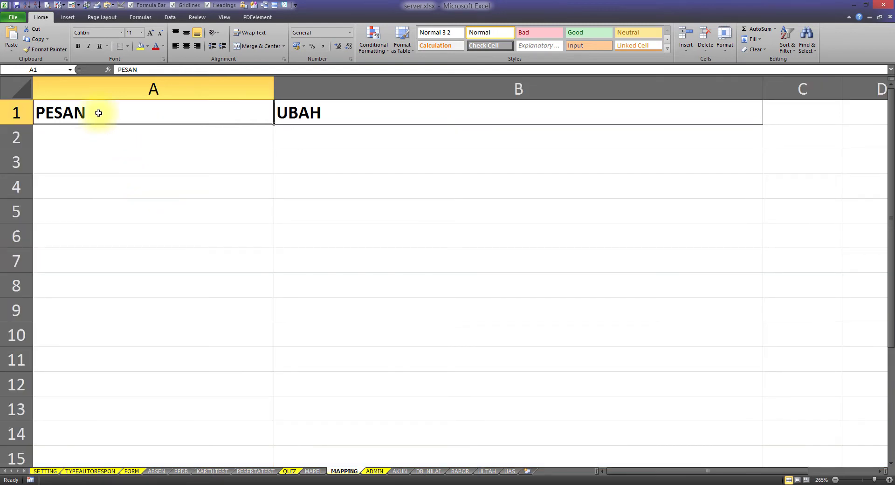
click(310, 114)
Copy "Maaf perintah tidak Terdaftar" from the selamat datang.txt notes into cell A2 of the MAPPING sheet
click(184, 138)
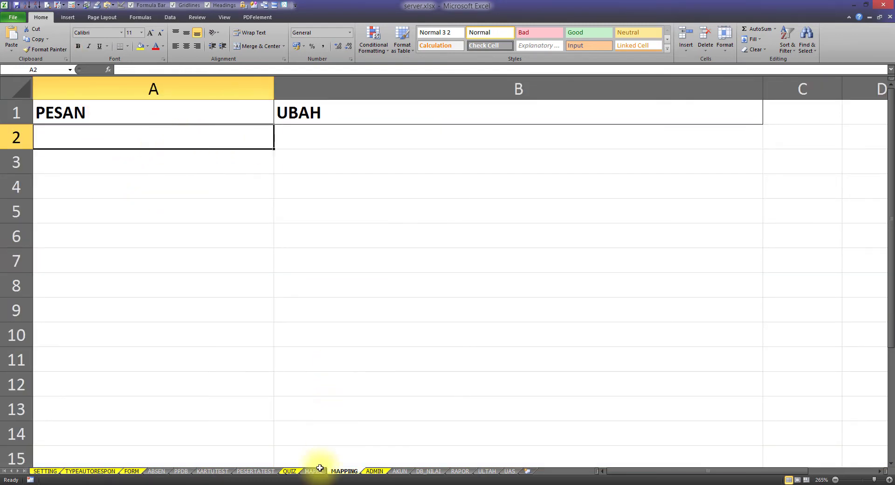
click(146, 484)
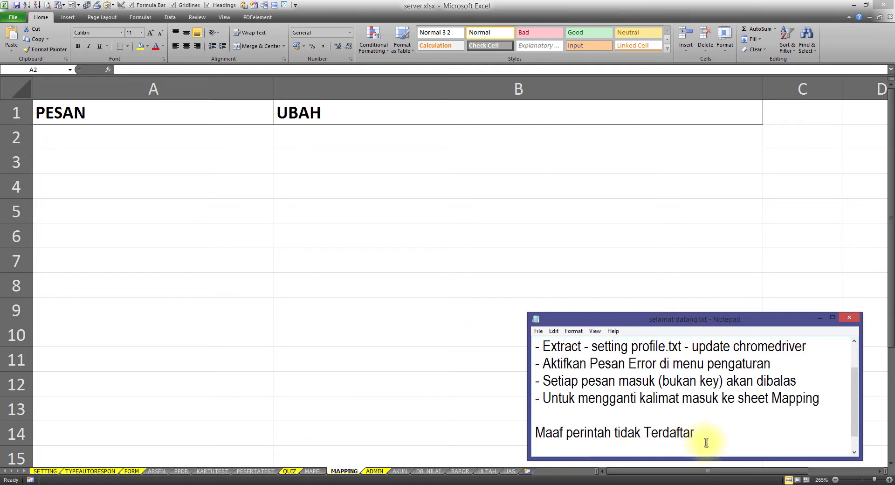
drag(704, 433, 536, 428)
key(ctrl+c)
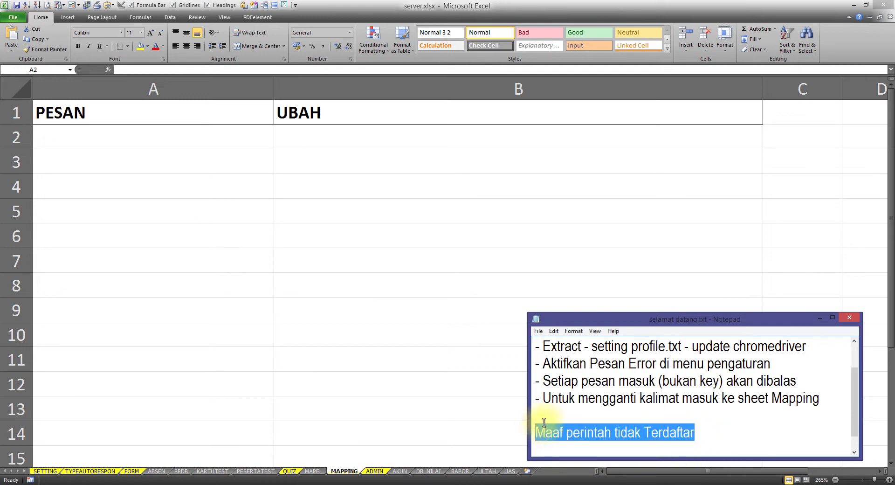
double_click(142, 139)
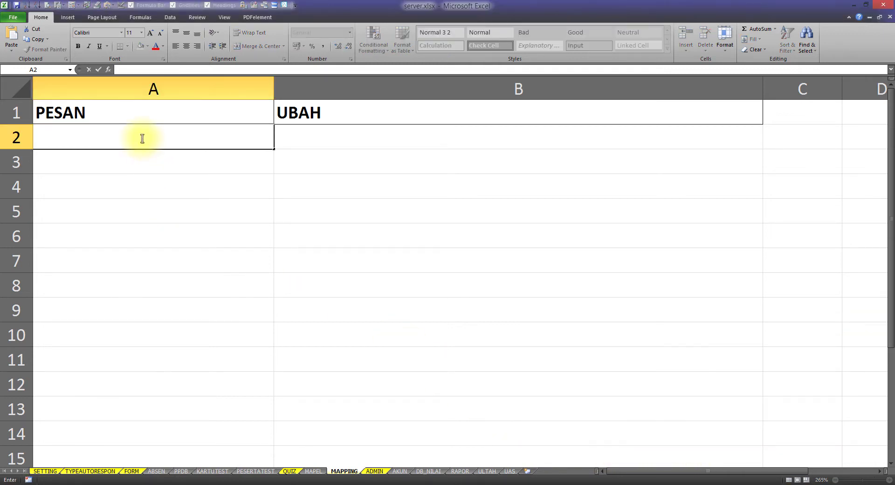
key(ctrl+v)
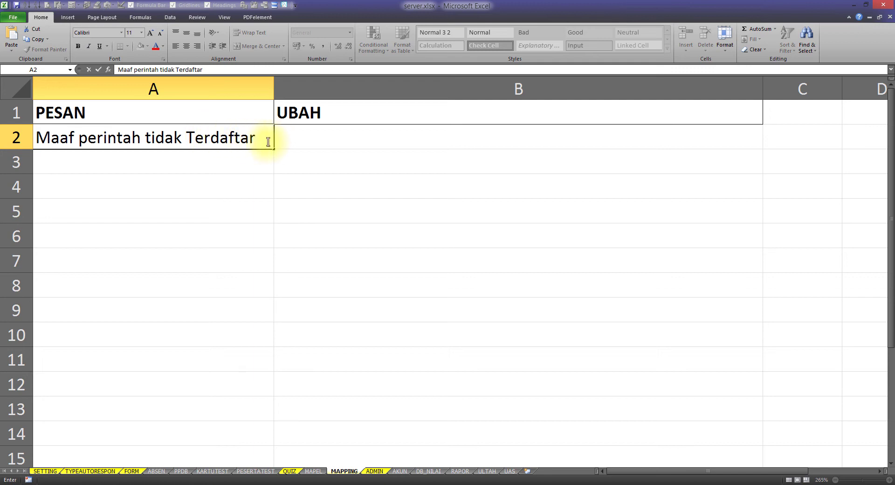
click(228, 160)
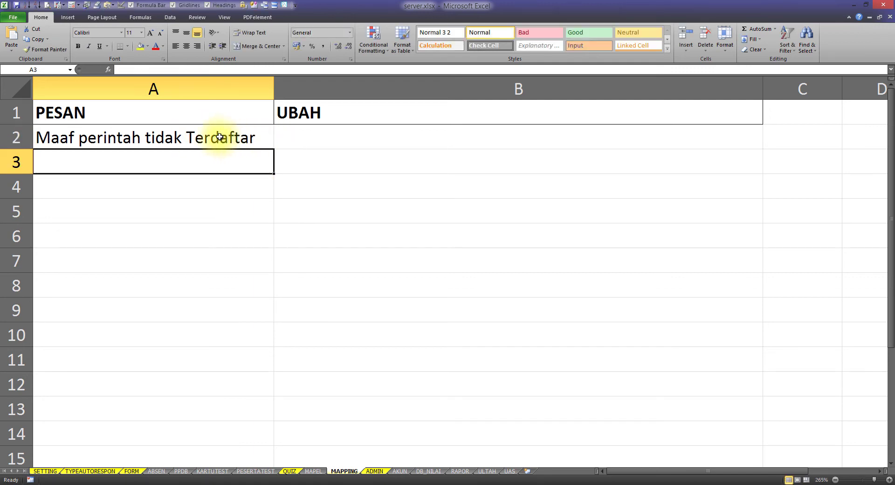
Enter the replacement text "Maaf untuk mengakses menu silahkan ketik INFO" in cell B2 under UBAH
click(280, 140)
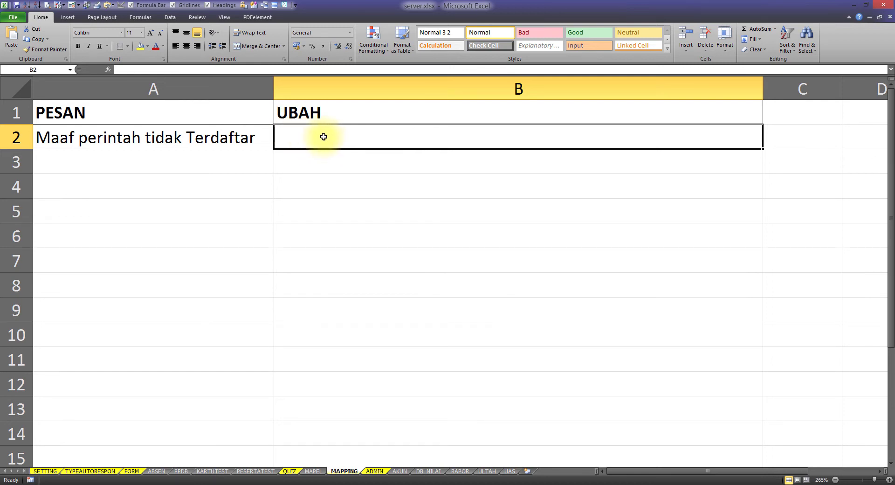
text(Maaf untuk )
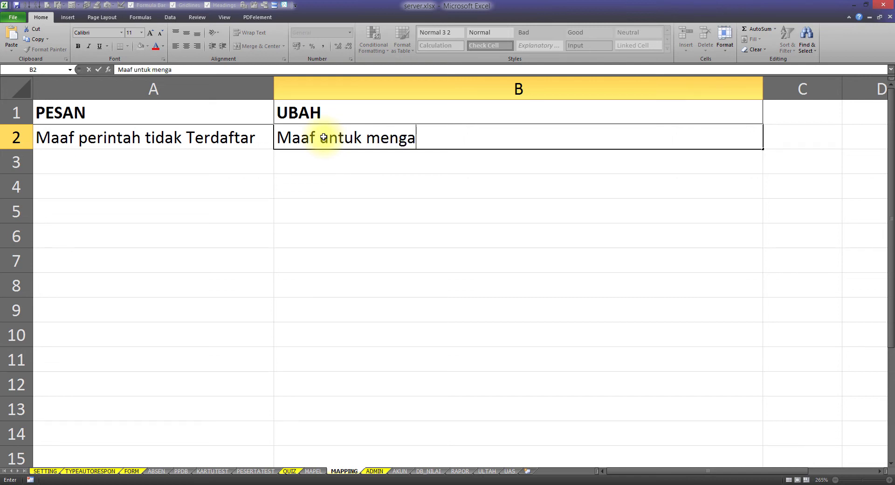
text(menu silahkan ketik INFO)
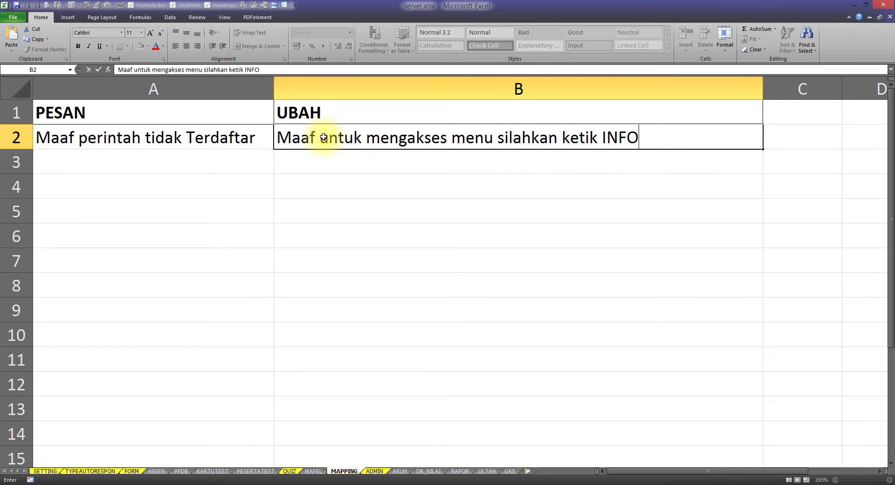
click(330, 160)
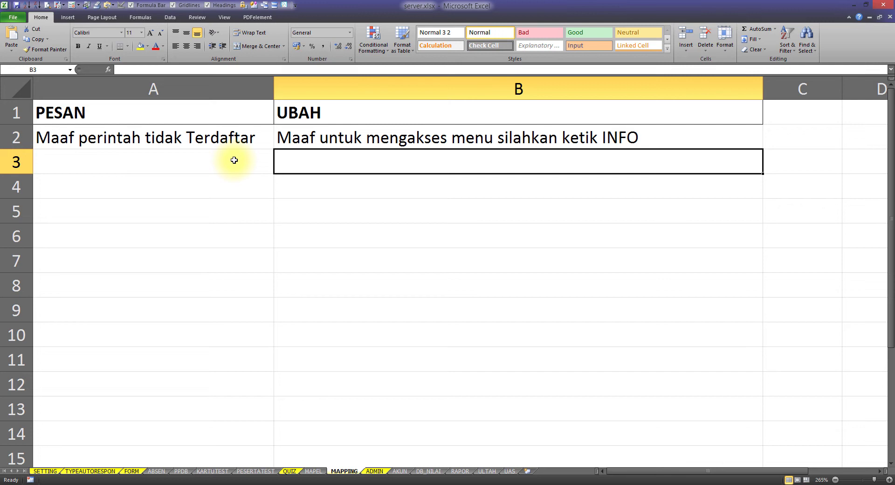
Enclose the word INFO in asterisks in the replacement text in B2, giving "*INFO*"
click(282, 137)
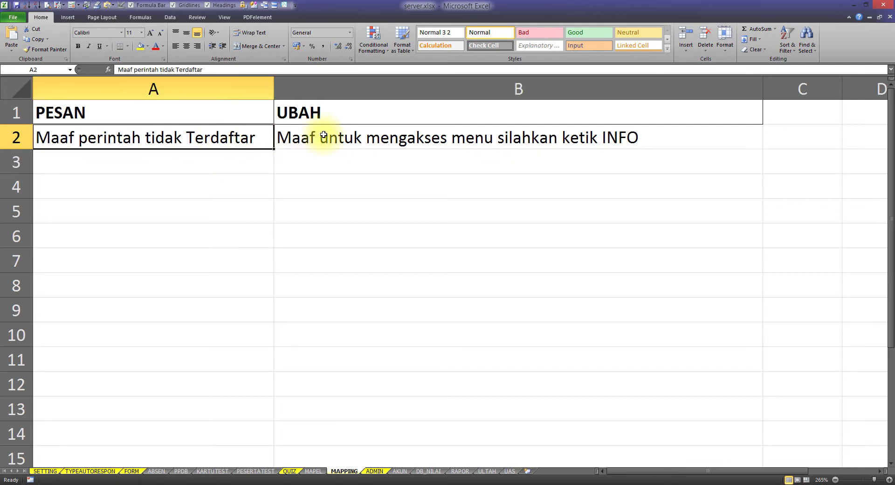
double_click(338, 137)
drag(291, 137, 596, 138)
click(596, 138)
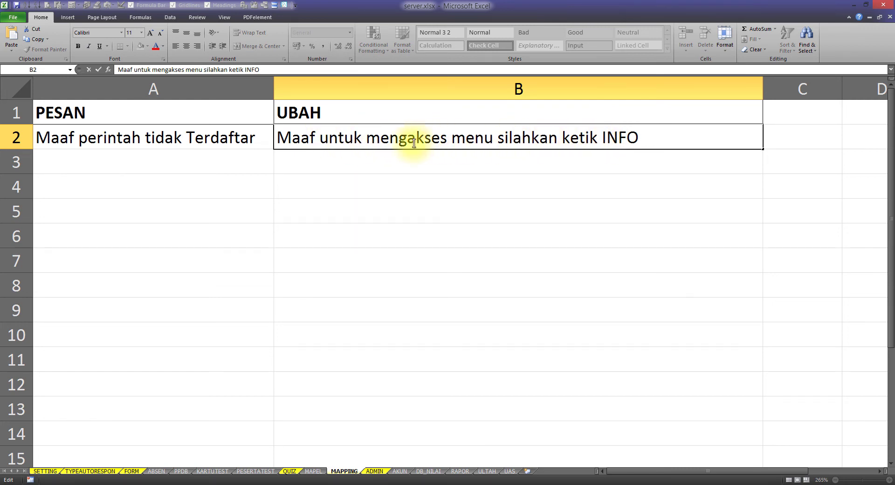
text(*)
click(657, 138)
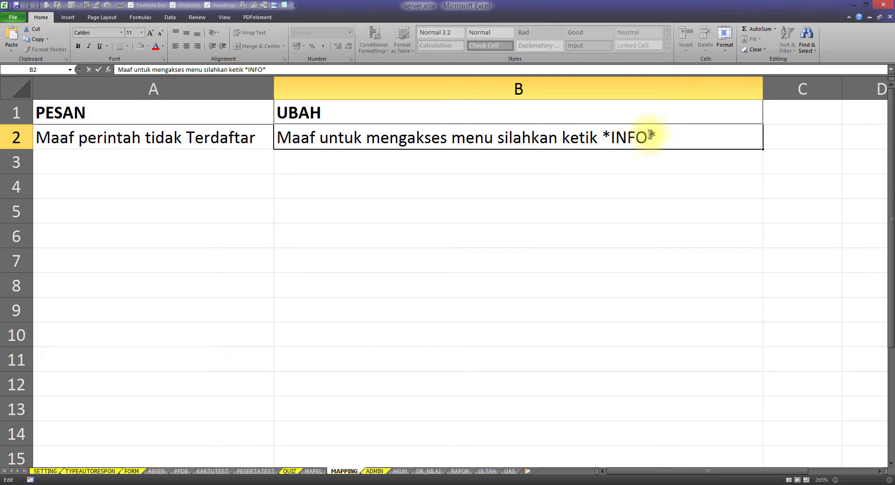
text(*)
key(Return)
click(210, 142)
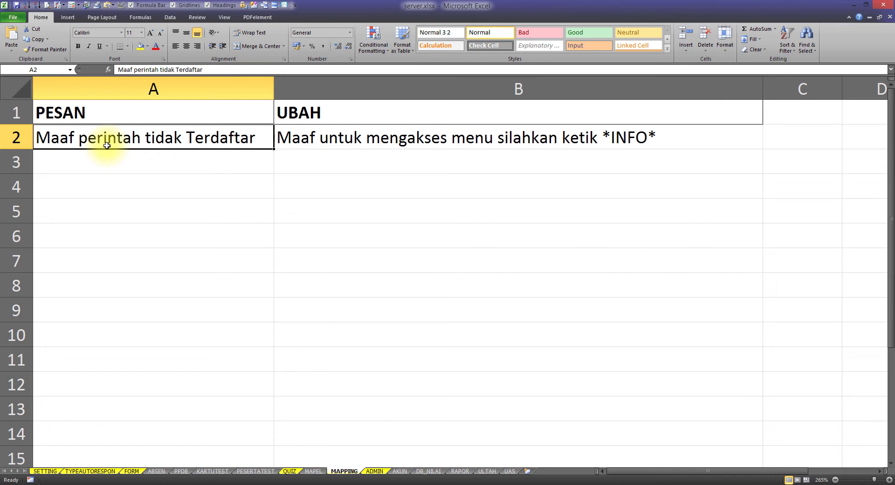
double_click(247, 140)
drag(250, 140, 35, 138)
Add a blank line and a "By" signature line with the sender's name below the replacement text in B2
double_click(322, 138)
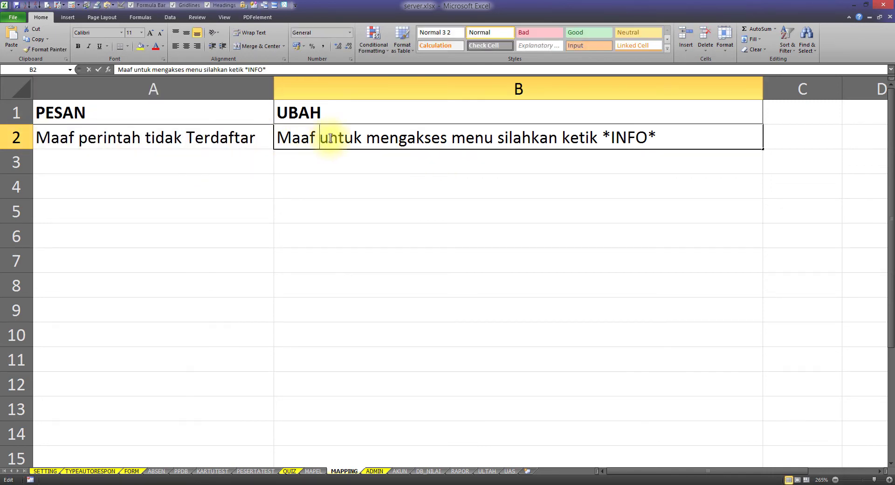
drag(657, 137, 292, 138)
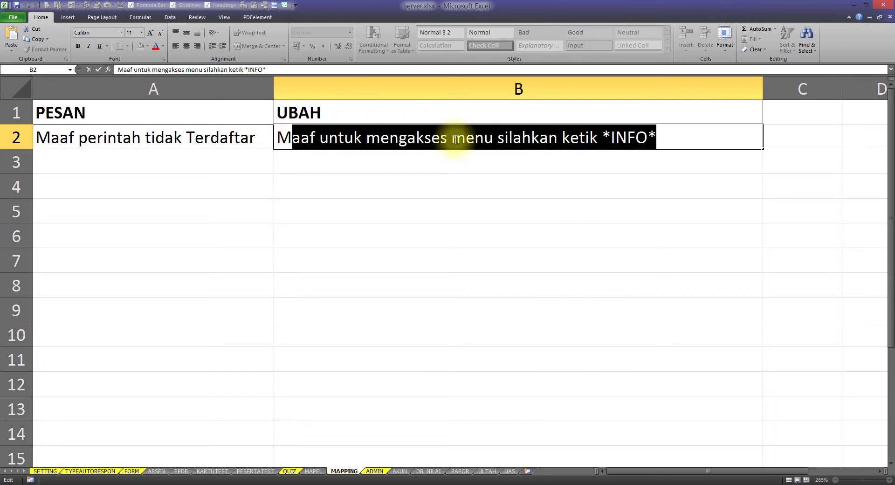
click(691, 133)
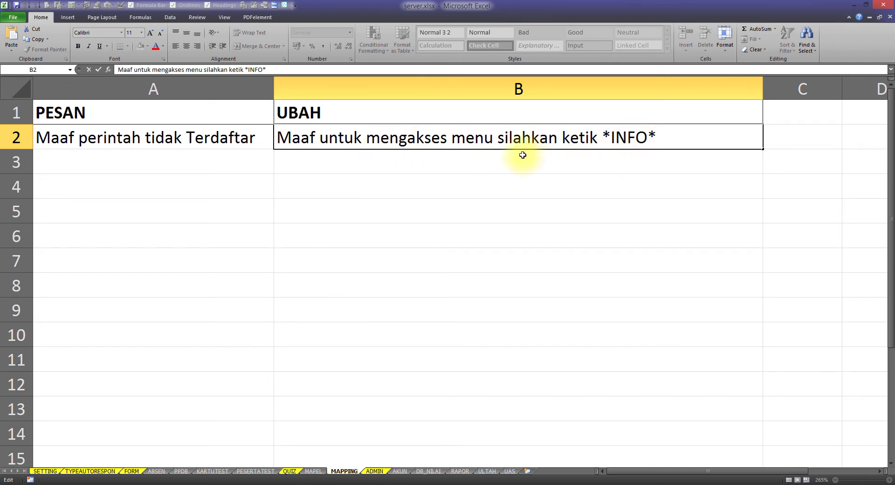
click(682, 134)
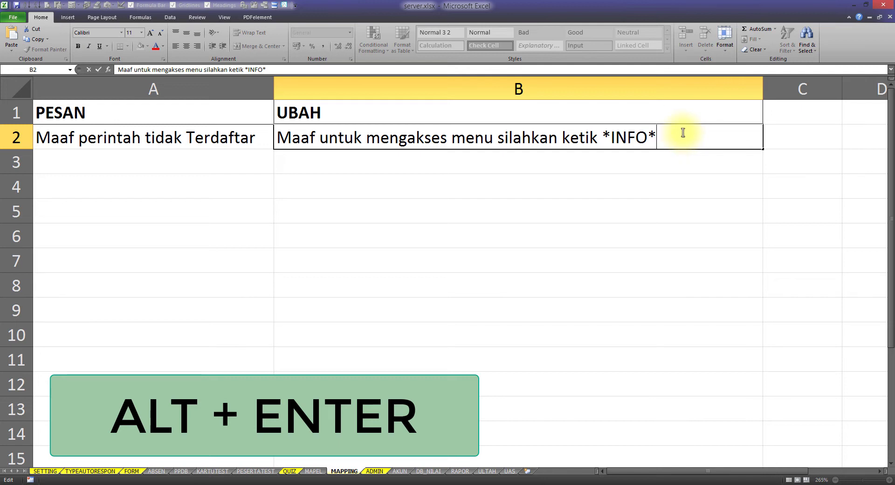
key(alt+Return)
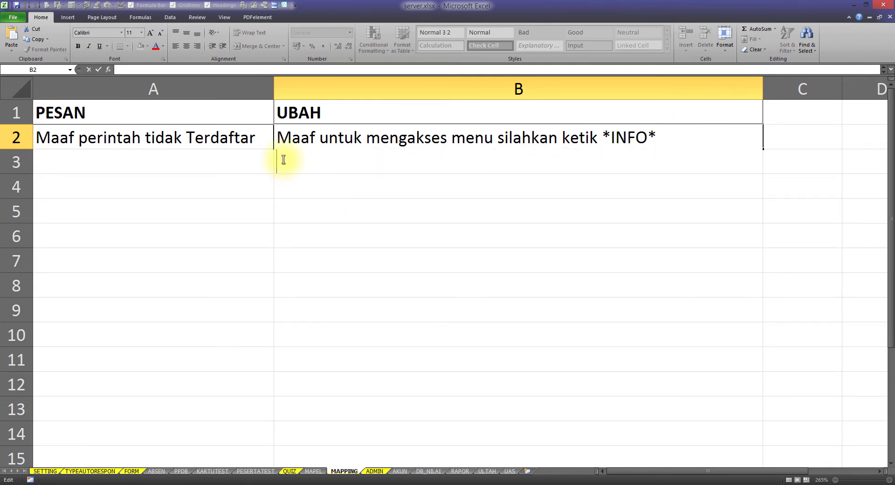
key(alt+Return)
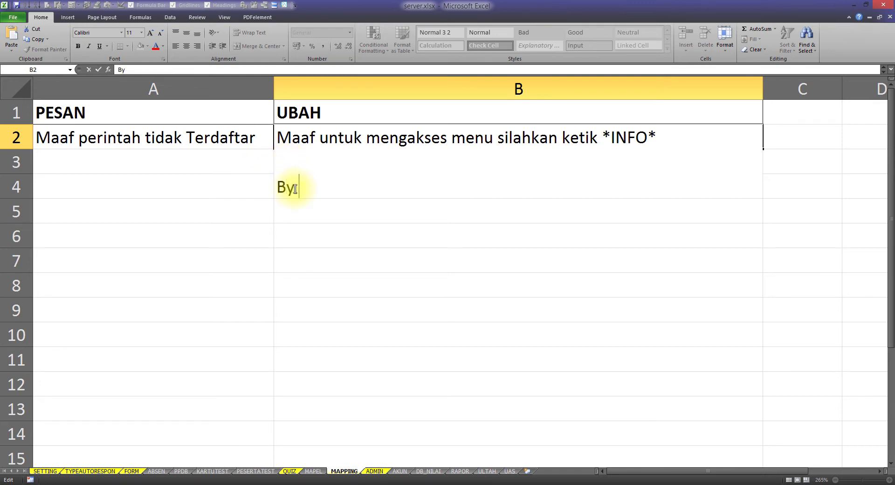
key(ctrl+Return)
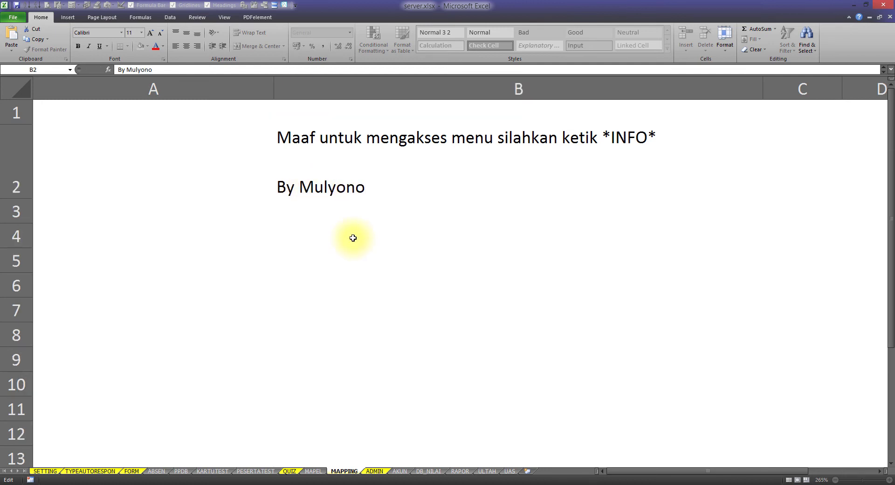
click(270, 163)
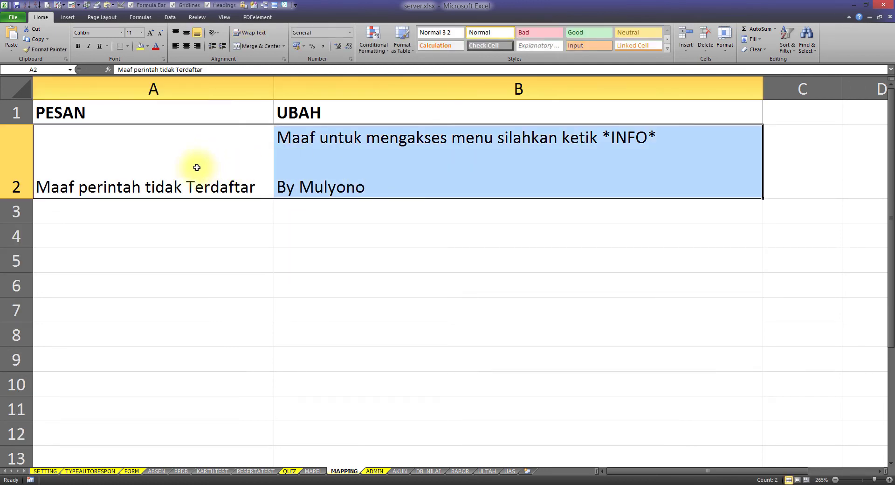
click(403, 168)
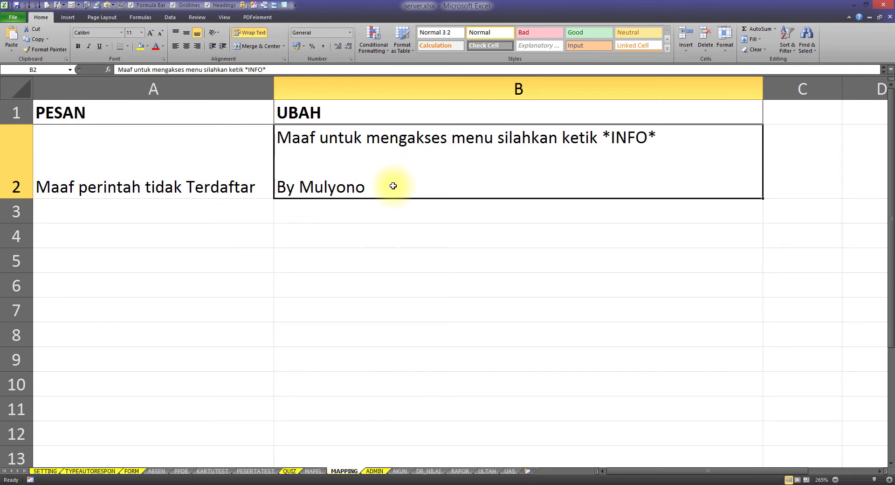
double_click(396, 184)
drag(395, 184, 285, 140)
click(383, 275)
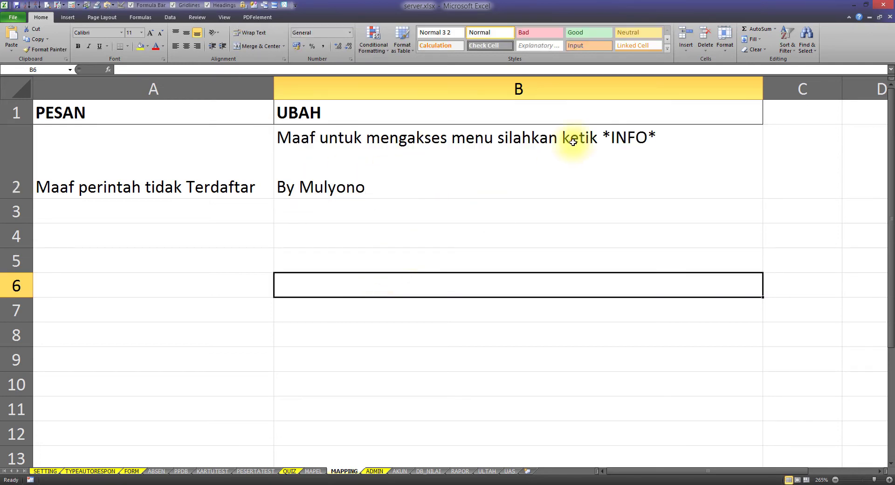
Close server.xlsx with its changes saved and launch WhatsAppGateway2021u006c.exe from the master_app folder
click(883, 5)
click(407, 259)
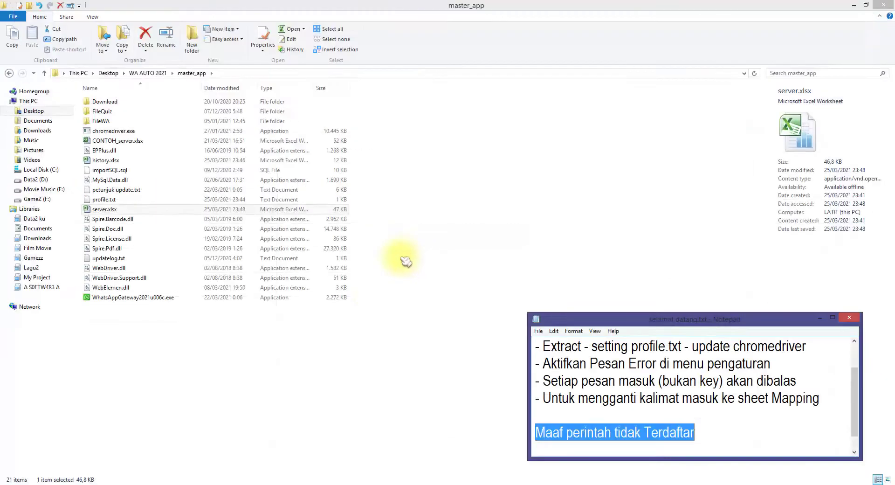
click(351, 323)
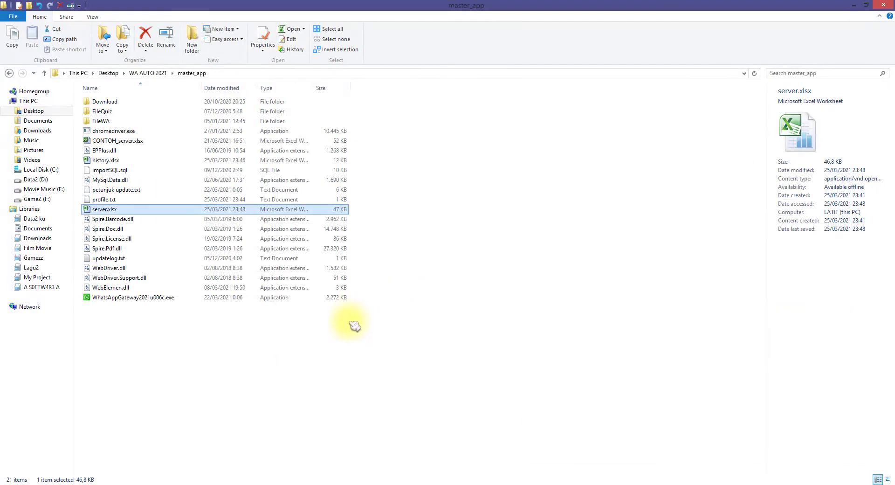
double_click(177, 298)
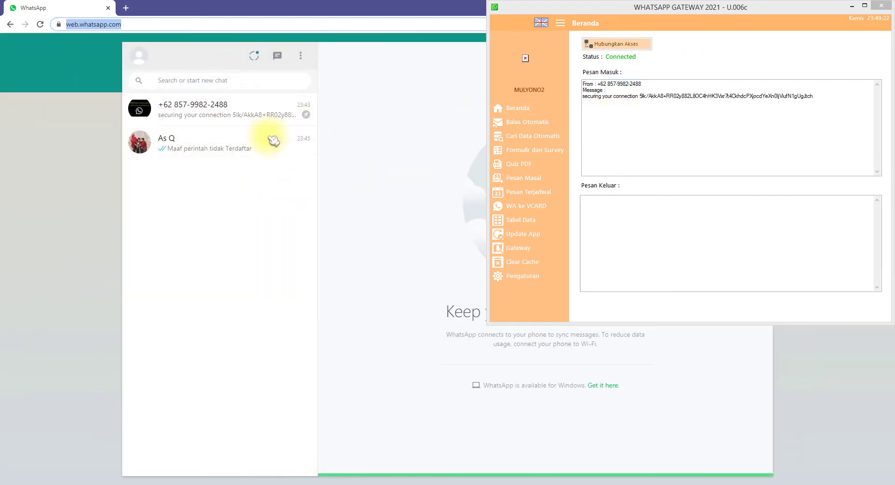
Open the contact's existing chat in WhatsApp Web and examine the earlier automatic reply "Maaf perintah tidak Terdaftar" at a larger zoom
click(239, 145)
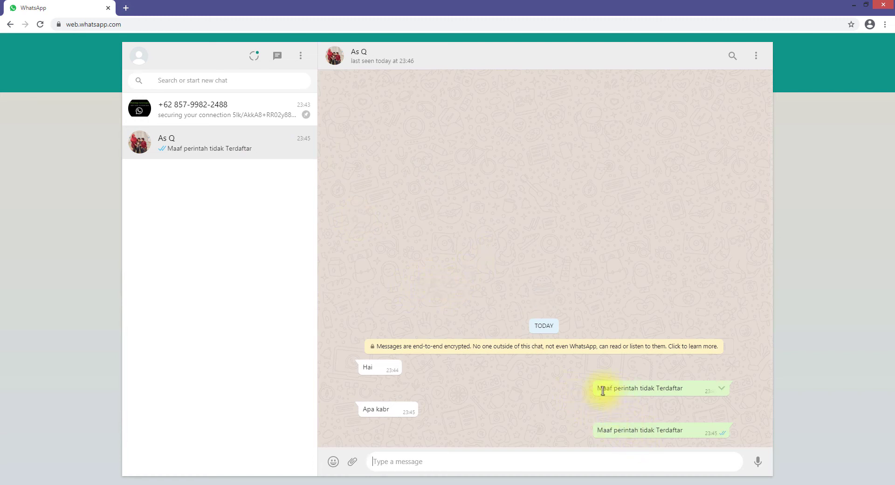
drag(622, 390, 709, 393)
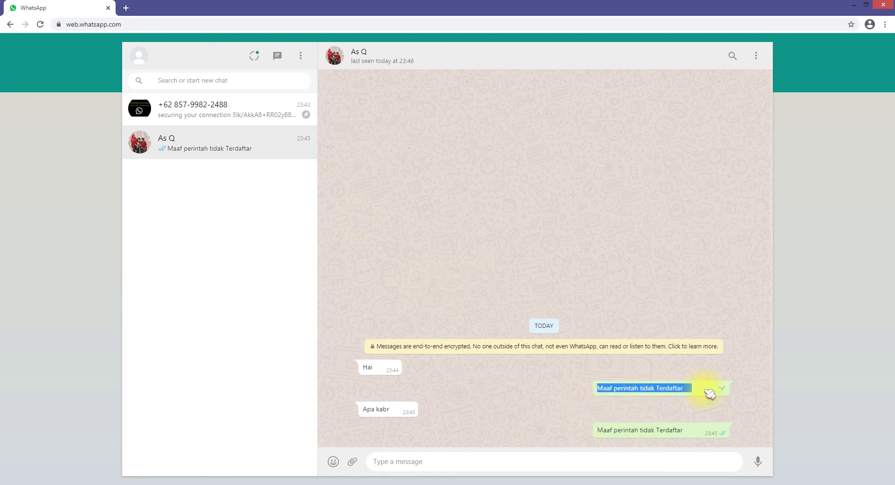
key(ctrl+plus)
key(ctrl+plus)
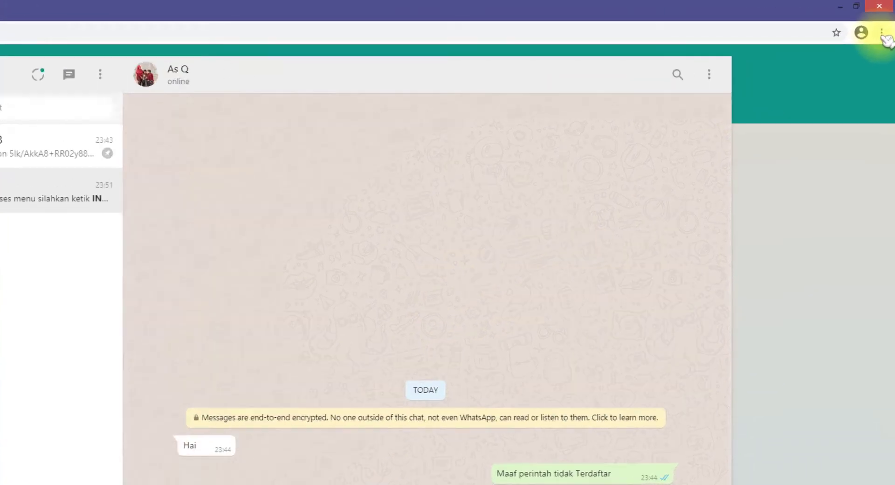
Examine the customized automatic reply and its signature line in the contact's chat
click(885, 24)
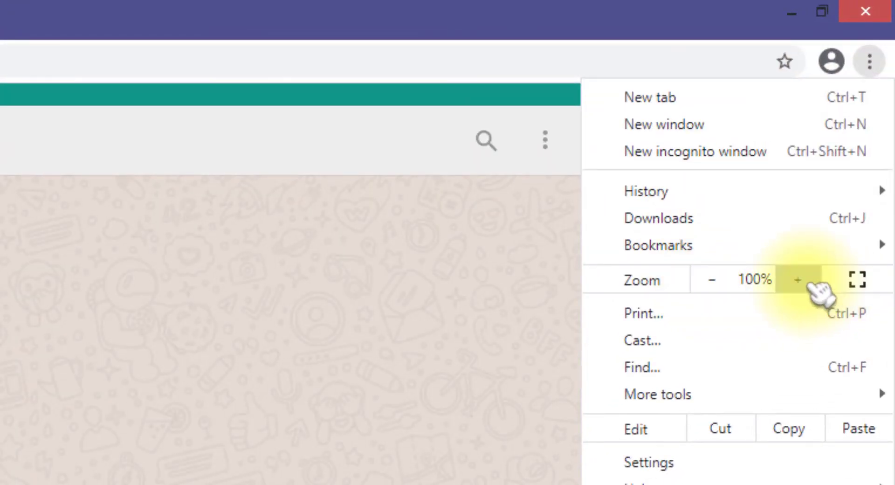
click(797, 280)
click(727, 282)
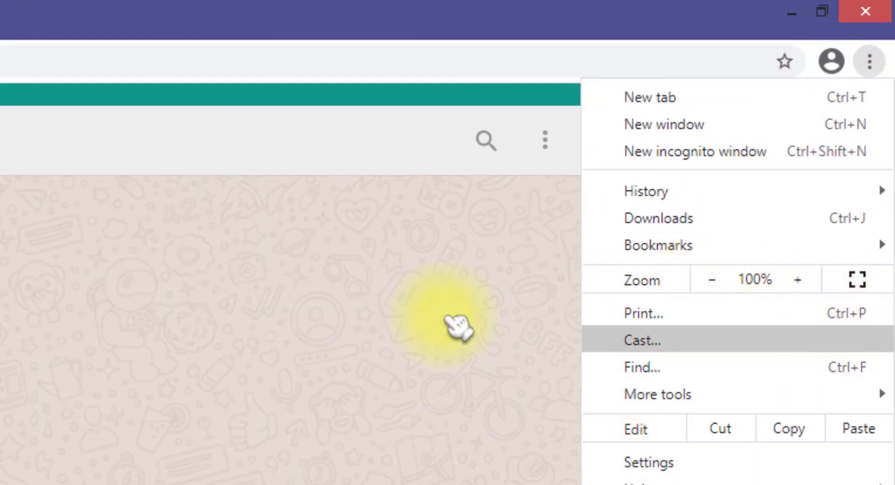
click(480, 369)
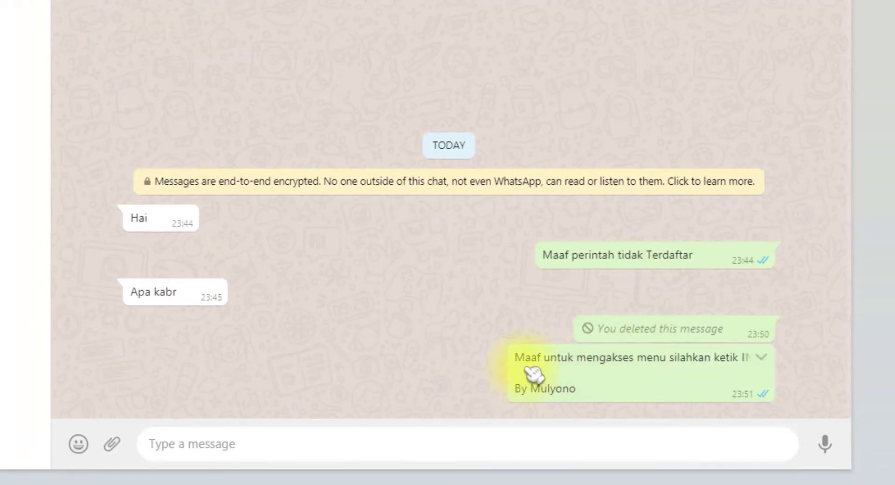
drag(525, 358, 616, 396)
click(601, 392)
drag(514, 389, 563, 388)
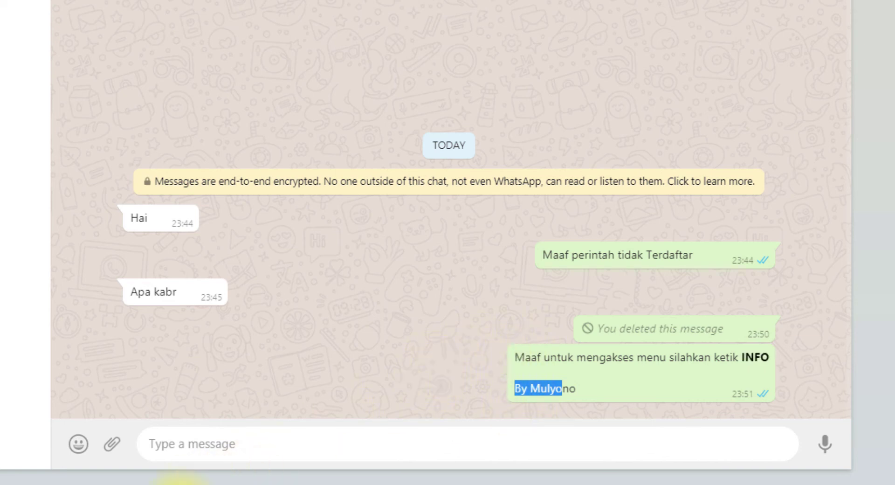
Switch to WhatsApp Gateway 2021 and display the mapping table in Tabel Data
click(180, 481)
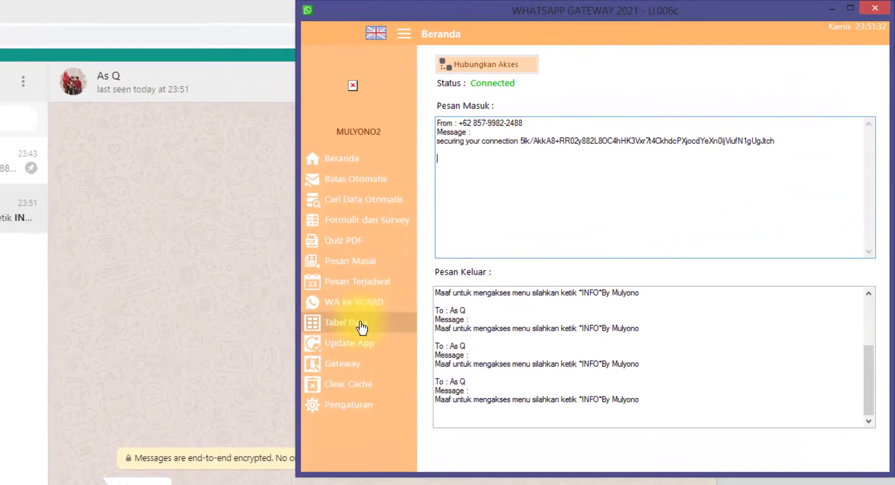
click(362, 327)
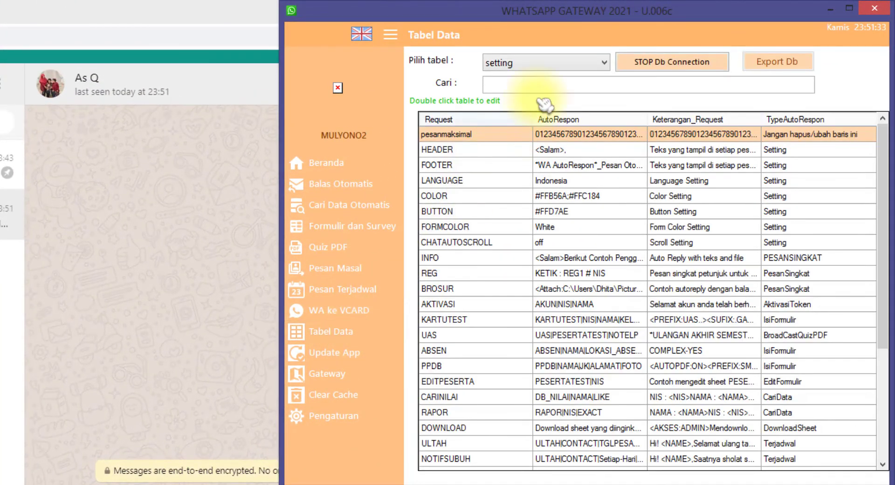
click(557, 68)
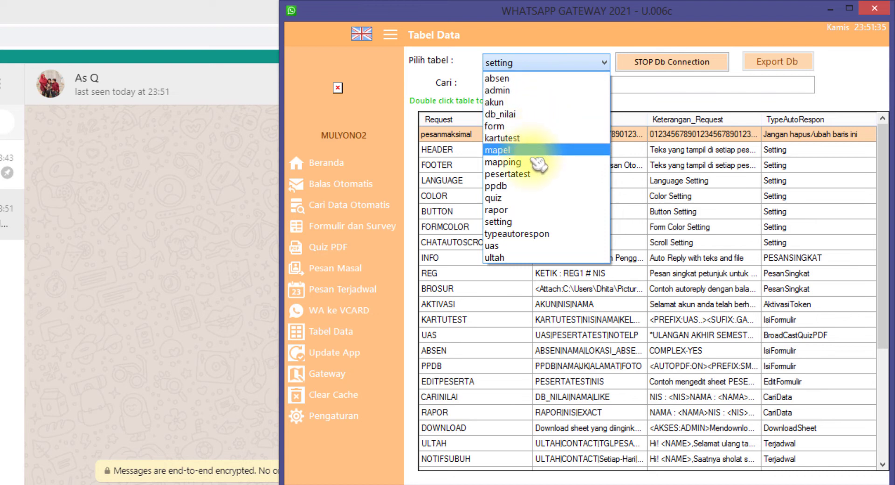
click(542, 163)
click(580, 140)
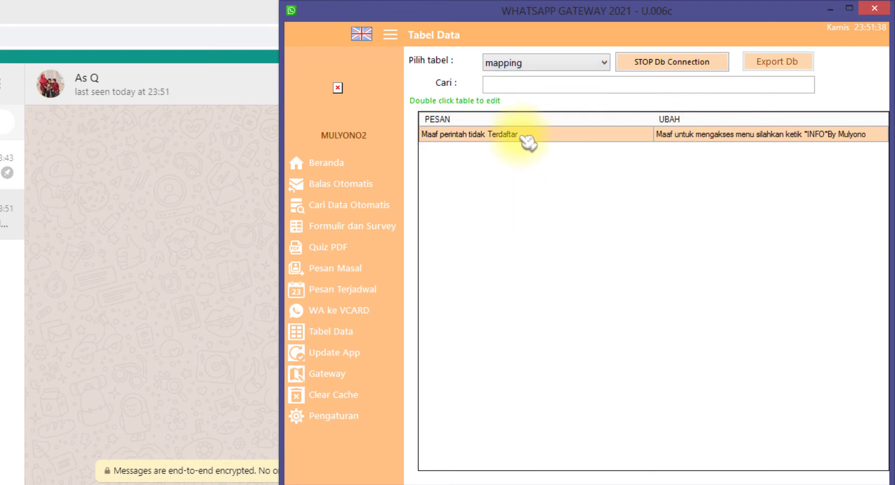
Open the mapping row for editing and separate the "By" signature from the "*INFO*" text with a blank line in UBAH
double_click(674, 136)
click(550, 173)
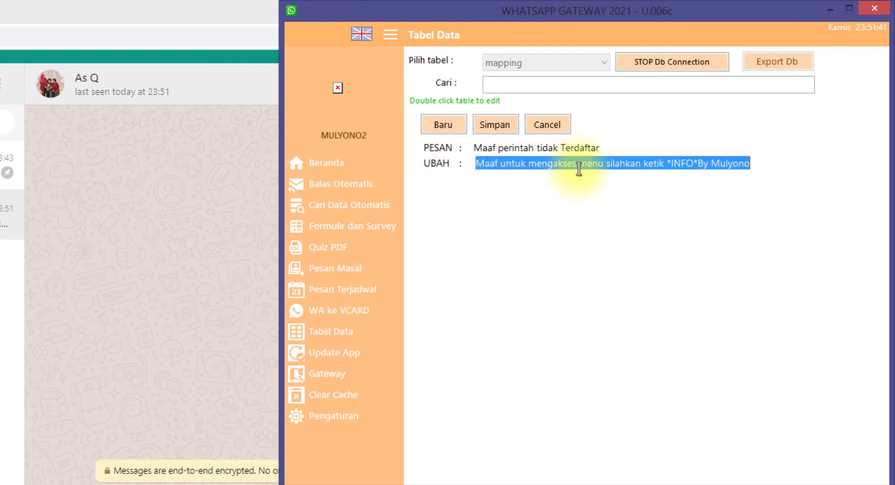
click(673, 166)
click(698, 163)
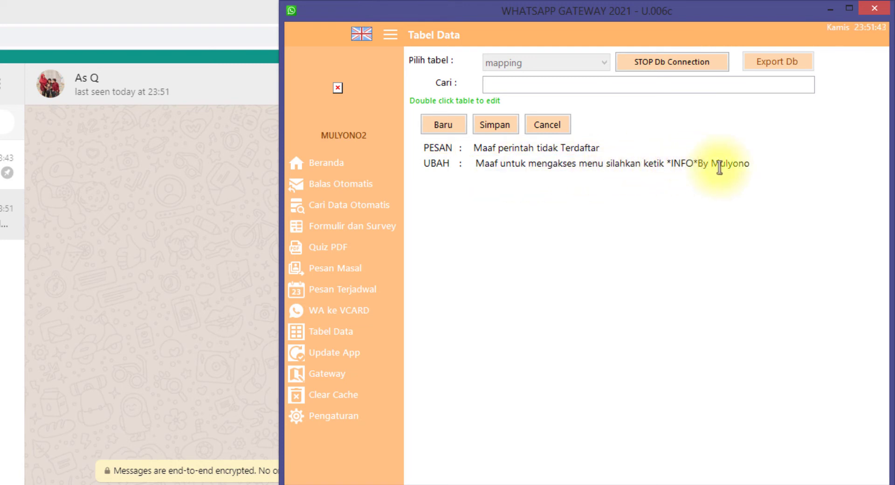
key(Return)
key(Return)
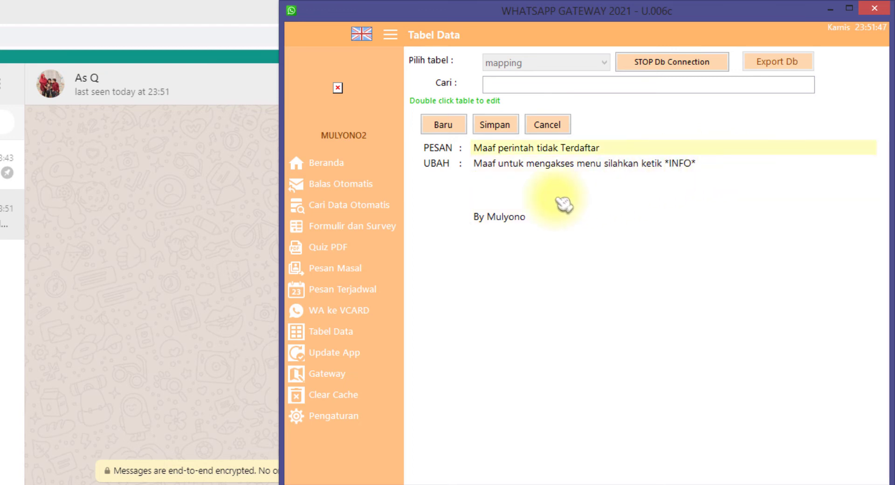
click(503, 203)
key(Left)
key(Left)
key(Left)
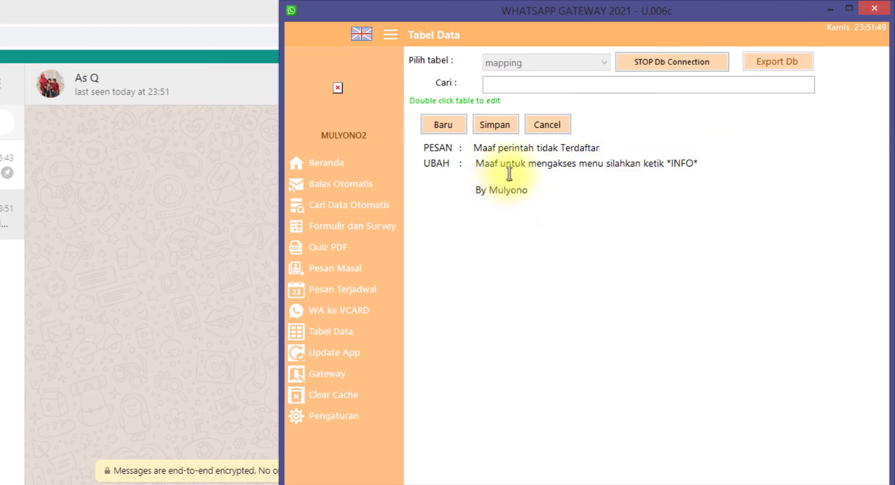
Add the line "Silahkan kunjungi Web kami di" with the website address above the signature in UBAH, and save the mapping row
key(Up)
key(BackSpace)
key(Home)
key(Return)
key(End)
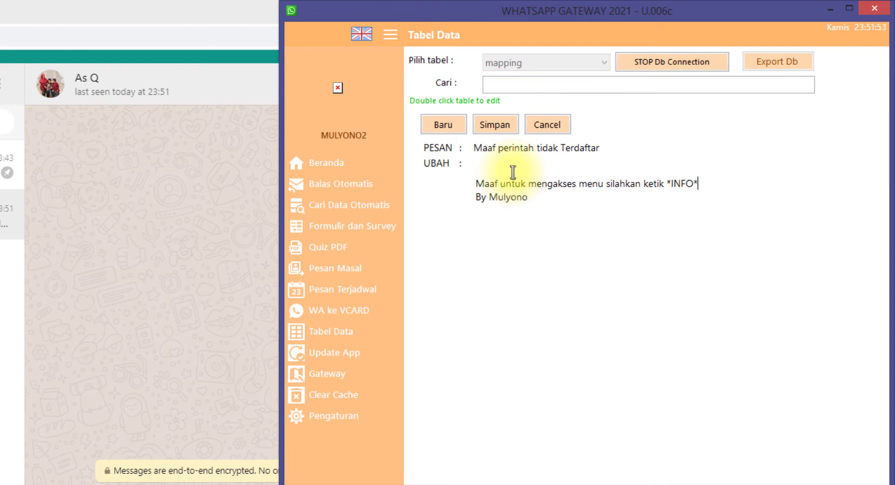
key(Return)
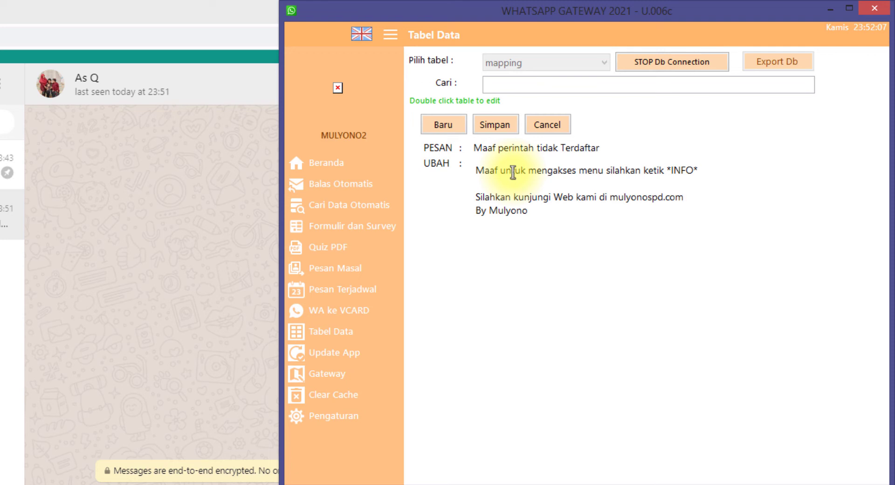
drag(699, 197, 480, 205)
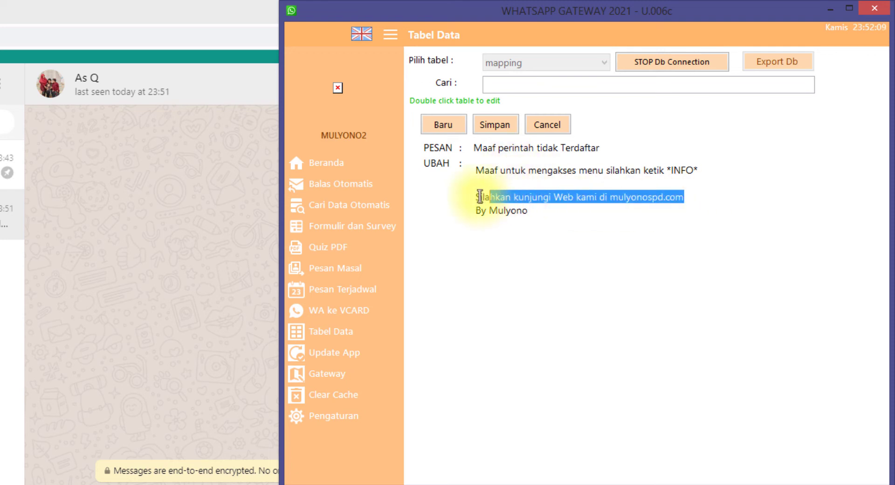
click(557, 210)
click(496, 127)
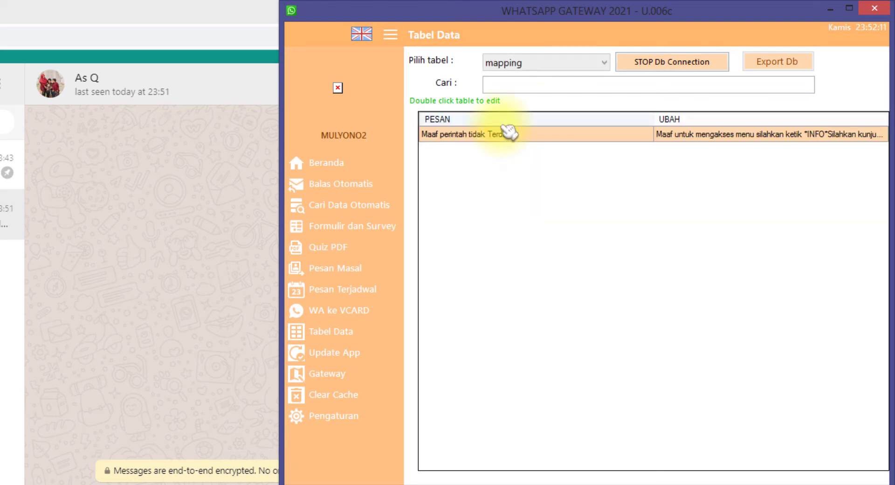
Switch to WhatsApp Web and examine the automatic reply to "Gmana?", including its website line
click(223, 429)
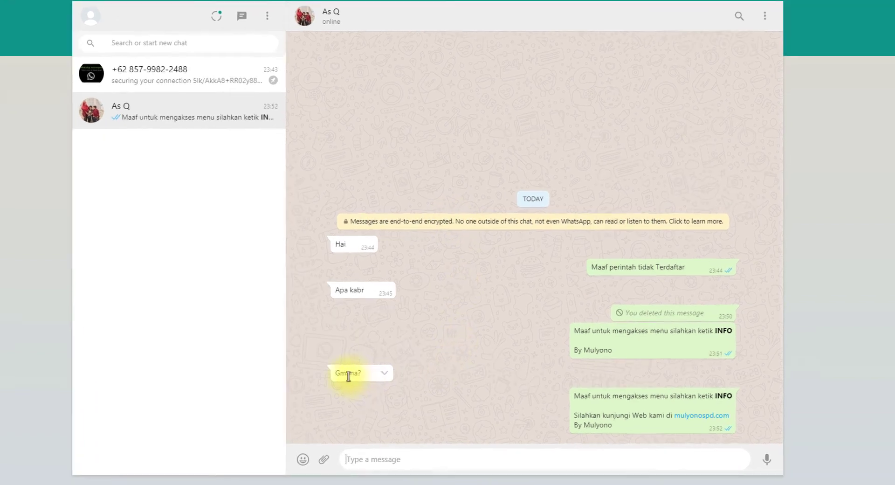
double_click(374, 382)
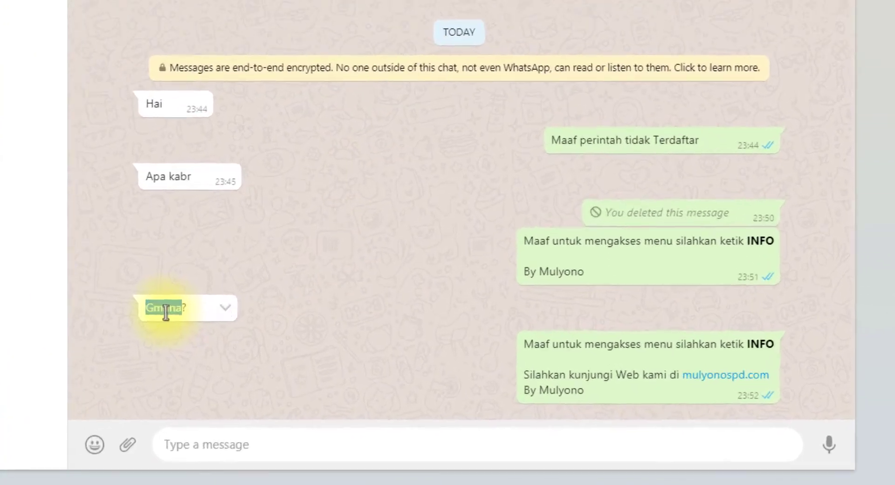
drag(525, 334, 639, 386)
click(566, 376)
click(625, 389)
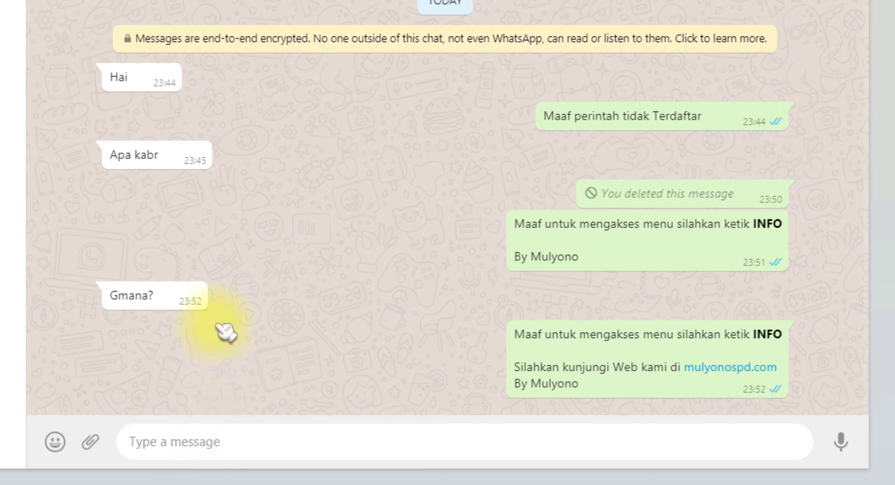
click(205, 480)
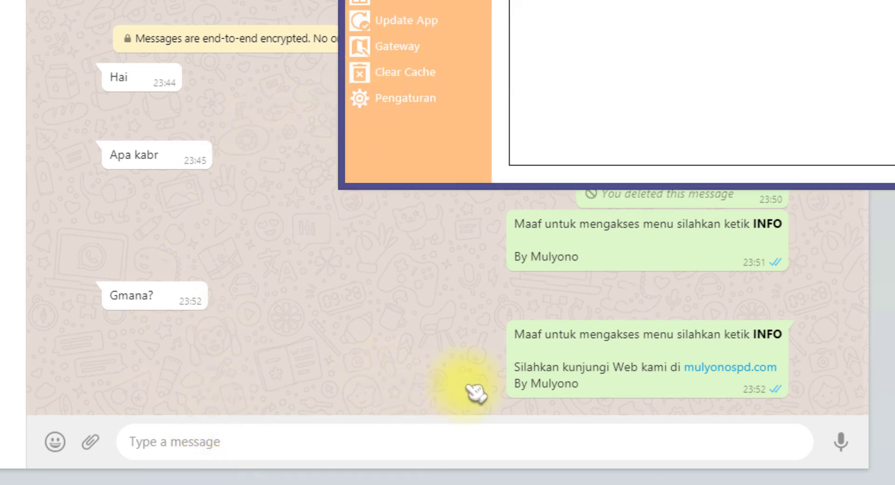
drag(533, 336, 515, 390)
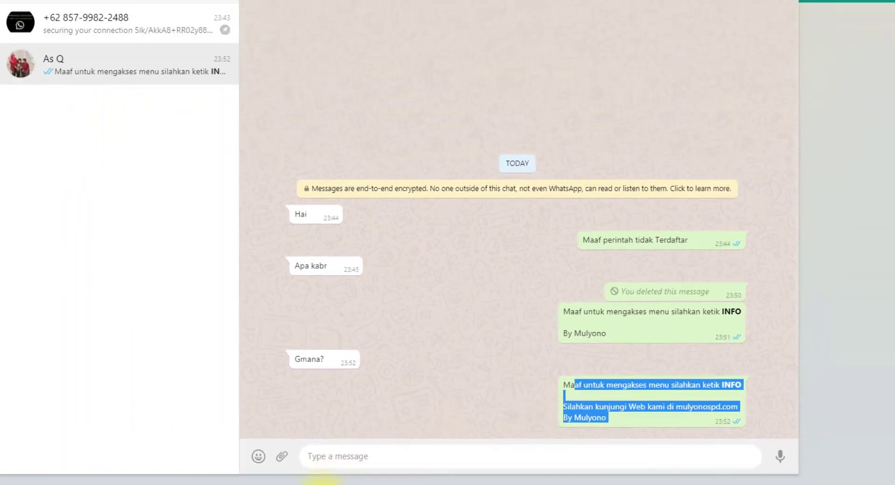
Switch to WhatsApp Gateway 2021 and view the REG and BROSUR replies in Balas Otomatis
click(157, 466)
click(539, 123)
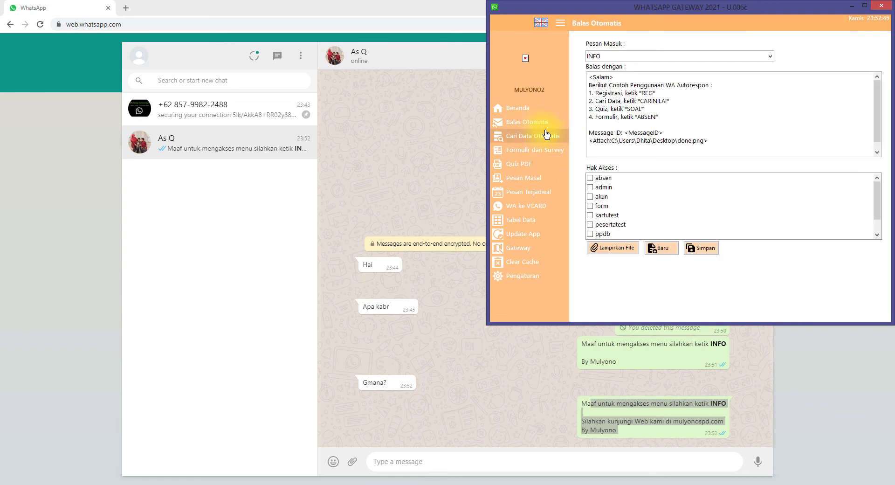
click(770, 56)
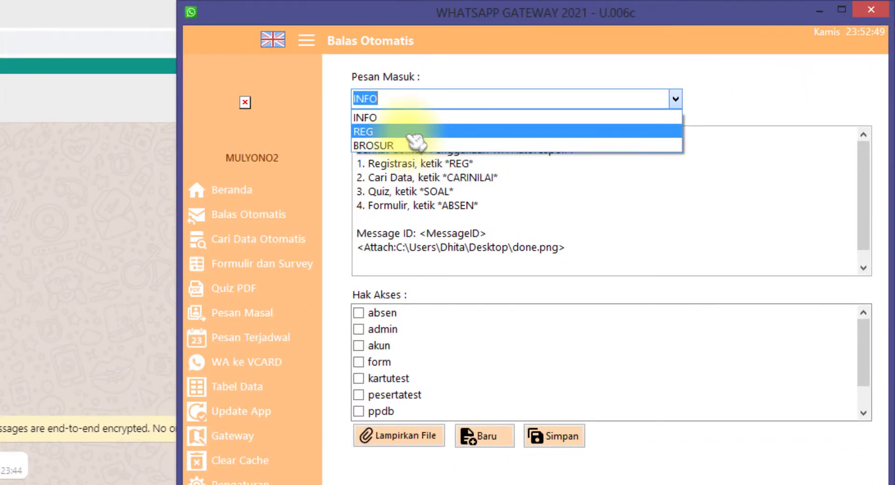
click(414, 132)
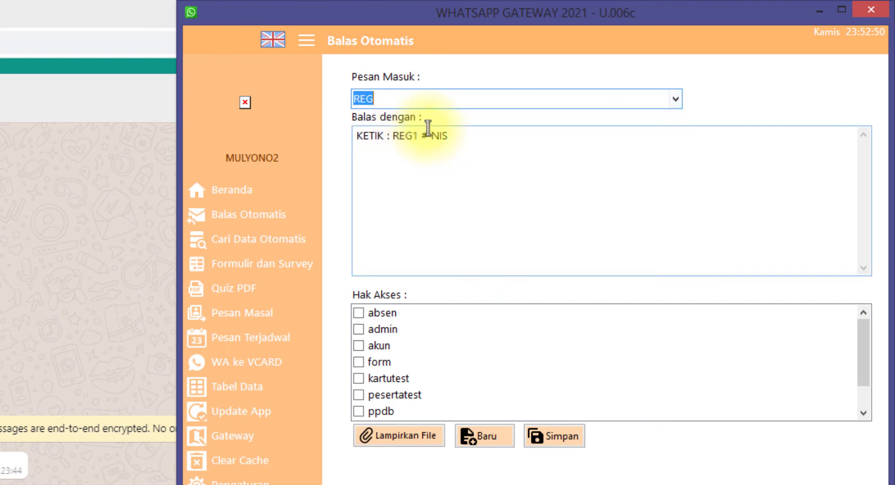
click(674, 100)
click(412, 144)
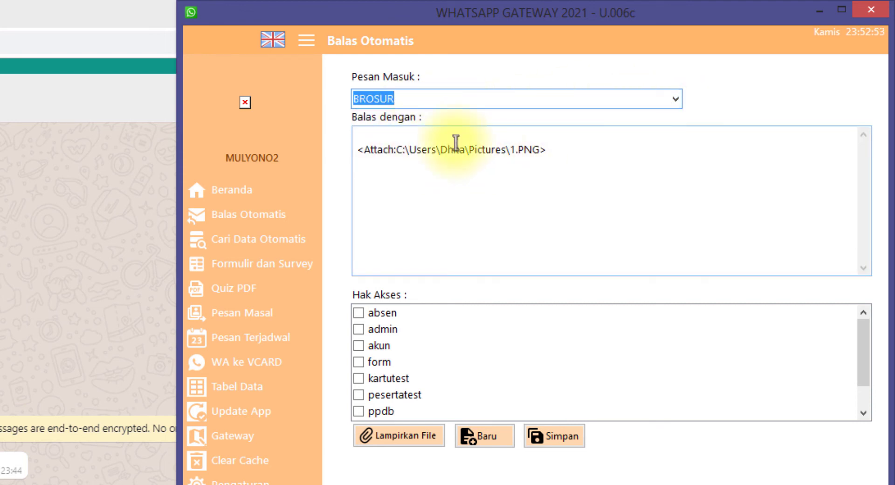
Clear the attachment tag from the BROSUR reply text and try attaching a file
drag(559, 160, 331, 120)
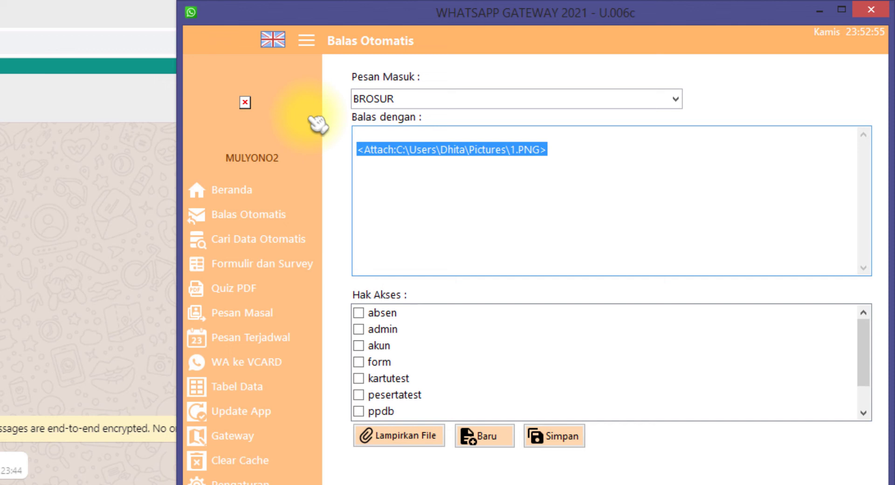
key(Delete)
click(400, 435)
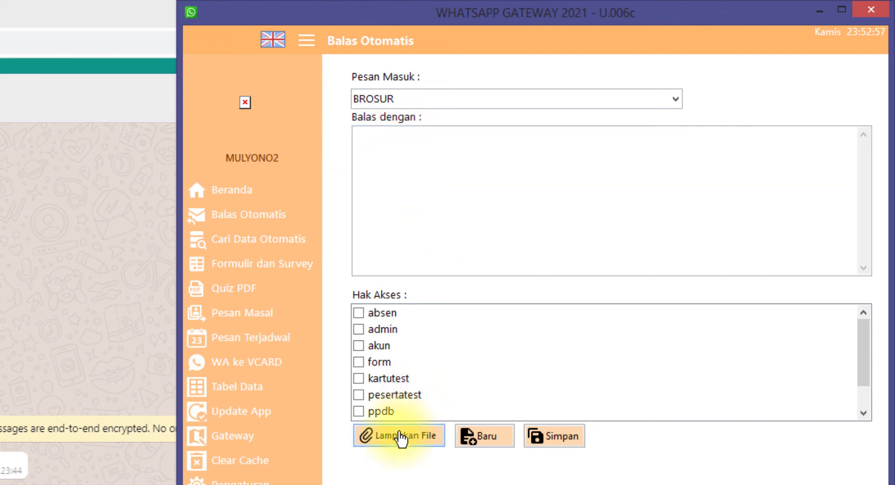
Select the REG reply, check the CARINILAI settings in Cari Data Otomatis, and return to Balas Otomatis
click(675, 99)
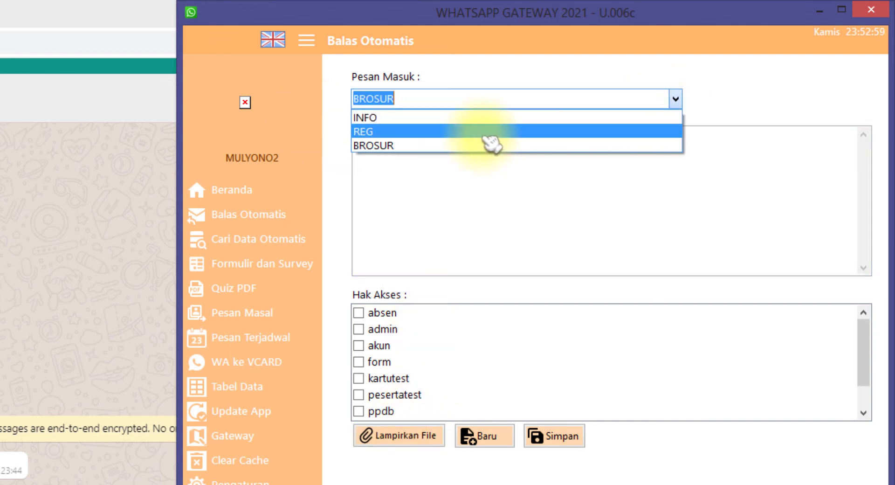
click(485, 130)
click(247, 241)
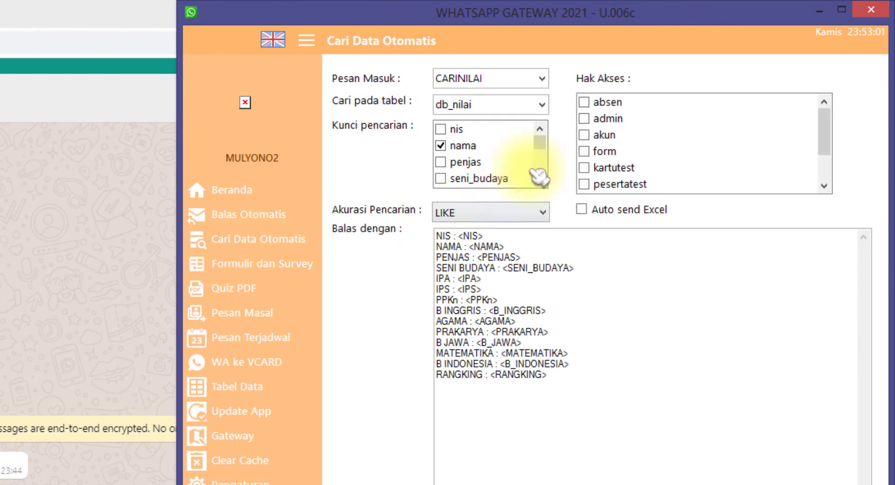
click(247, 217)
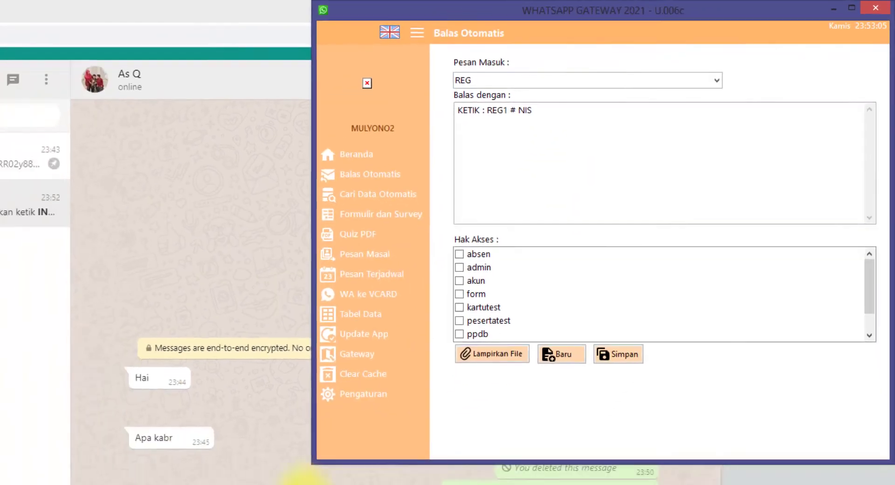
Compare the automatic replies in the WhatsApp Web chat with the REG reply text configured in WhatsApp Gateway 2021
click(299, 477)
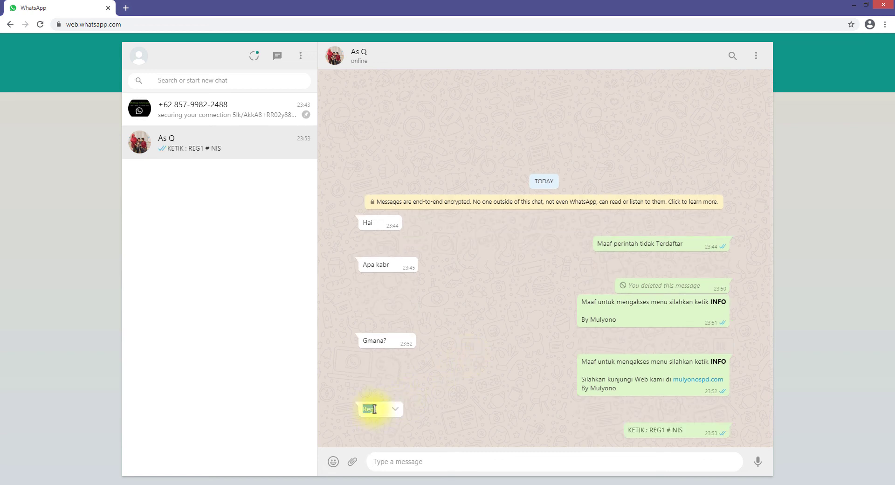
key(alt+Tab)
click(623, 57)
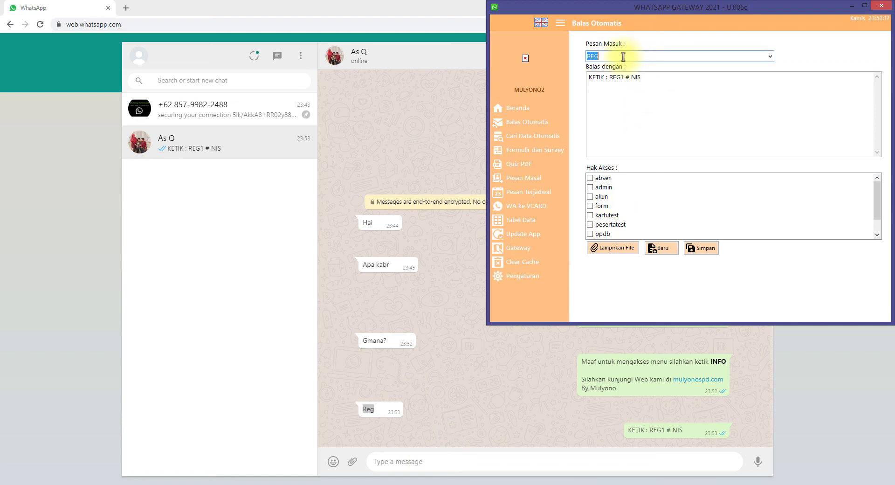
click(574, 393)
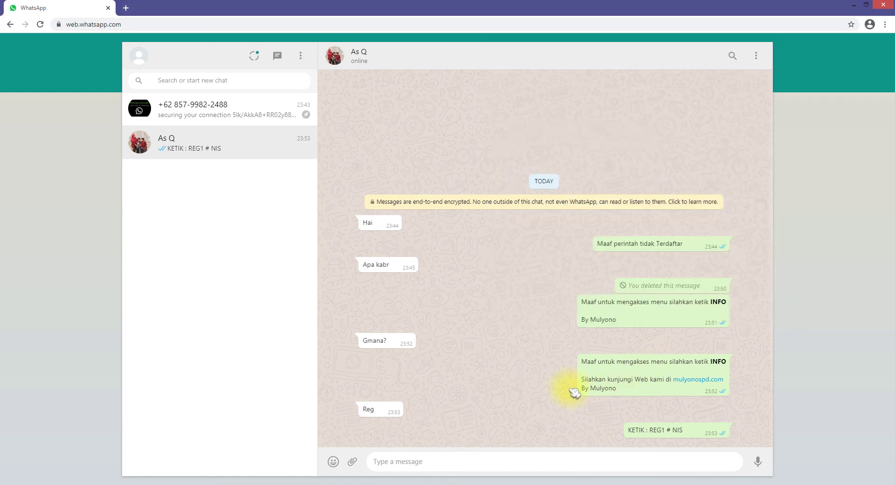
drag(589, 360, 601, 387)
click(582, 361)
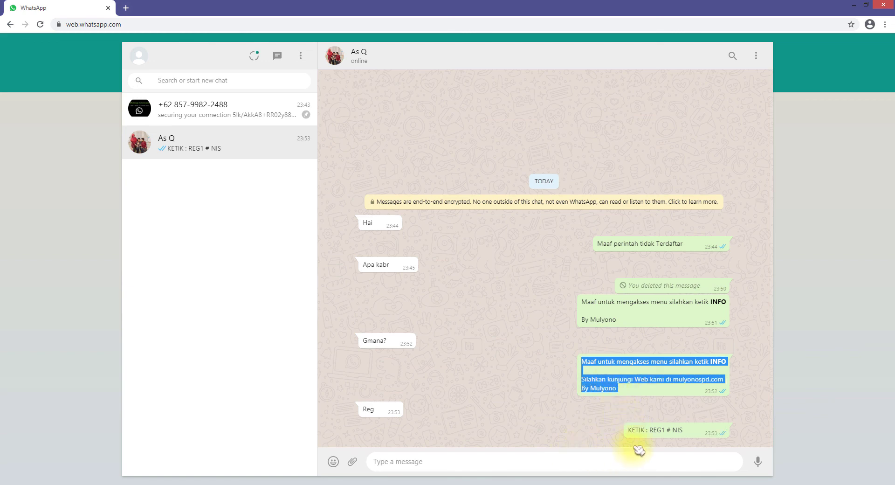
click(424, 482)
click(653, 77)
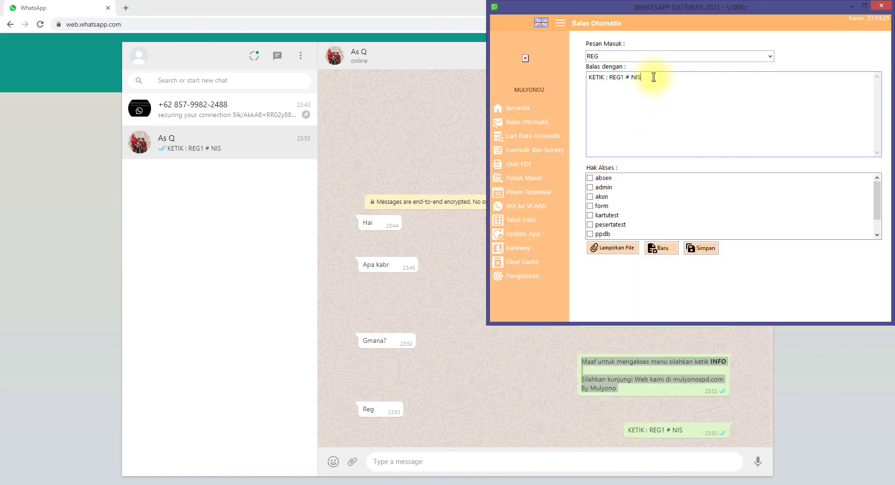
Highlight the REG reply text in Balas Otomatis and the INFO menu reply in the WhatsApp Web chat to compare them
drag(654, 77, 587, 78)
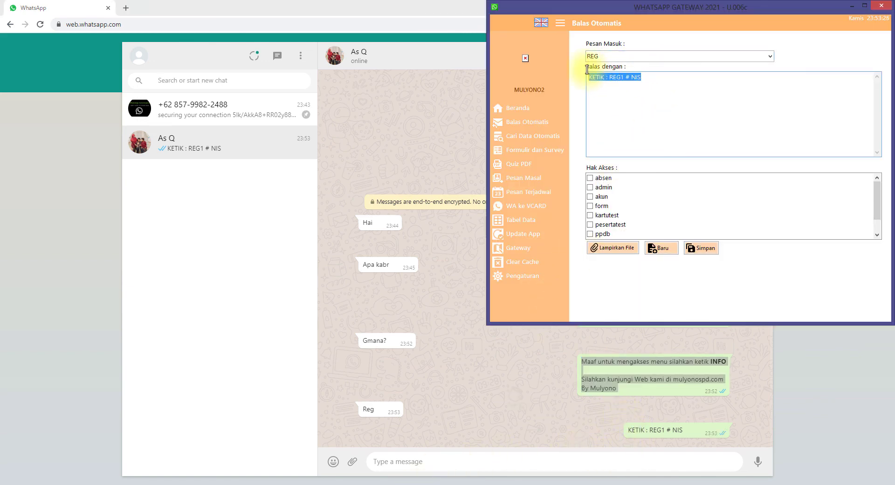
click(503, 356)
drag(584, 361, 491, 397)
key(alt+Tab)
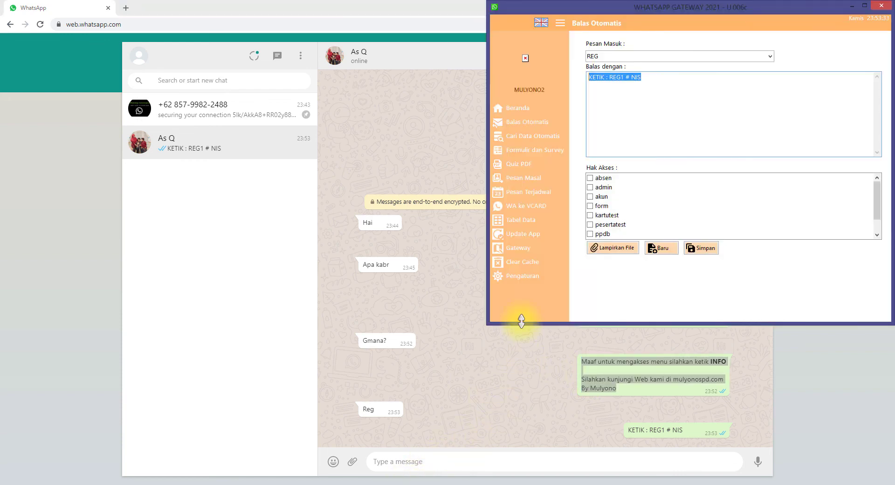
View the Pengaturan settings and the incoming and outgoing message logs on Beranda in WhatsApp Gateway 2021
click(522, 276)
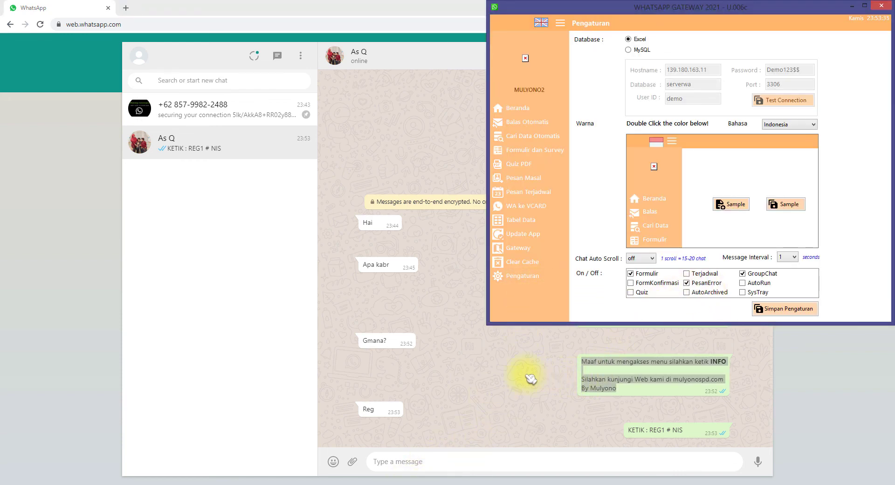
click(516, 383)
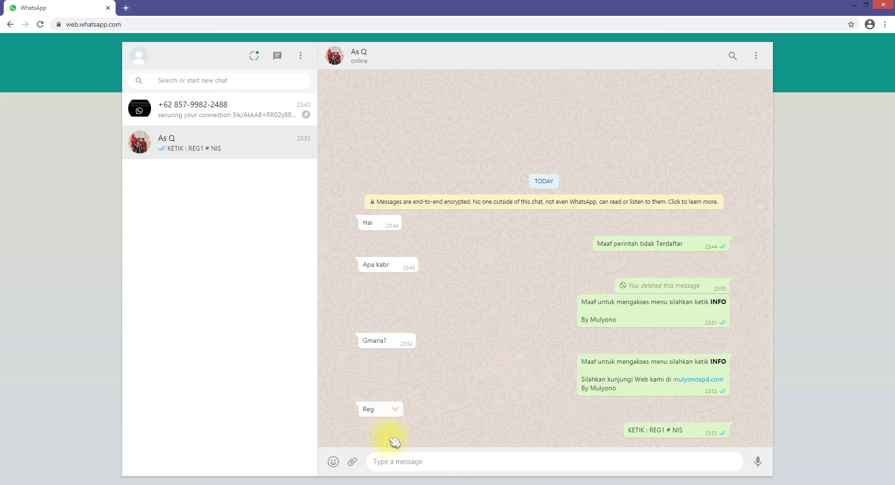
click(391, 482)
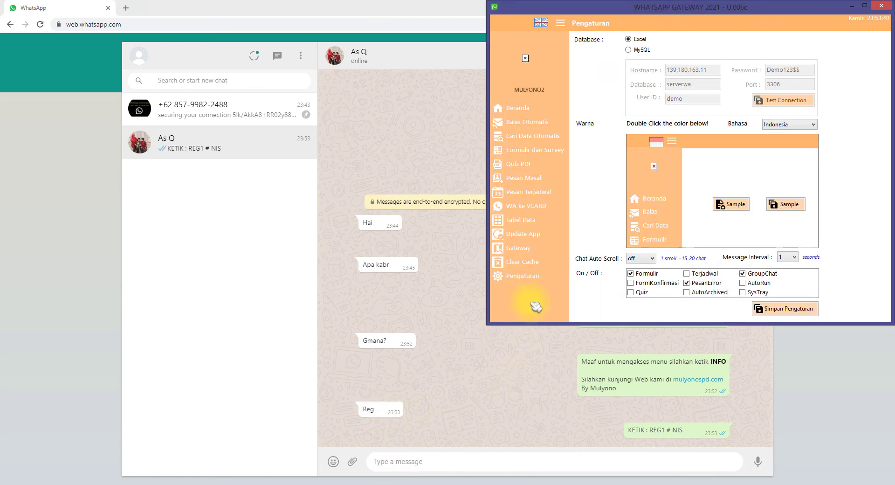
click(536, 123)
click(535, 109)
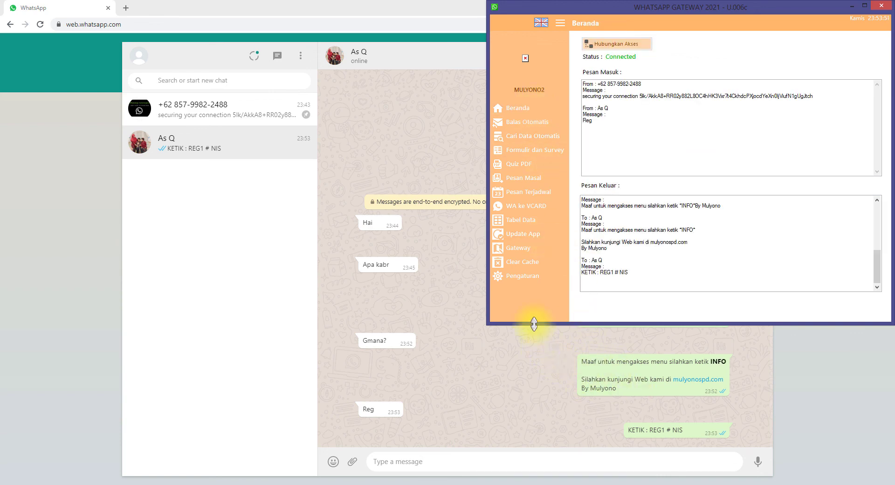
Highlight the INFO menu reply in the WhatsApp Web chat and close WhatsApp Gateway 2021
drag(590, 361, 623, 384)
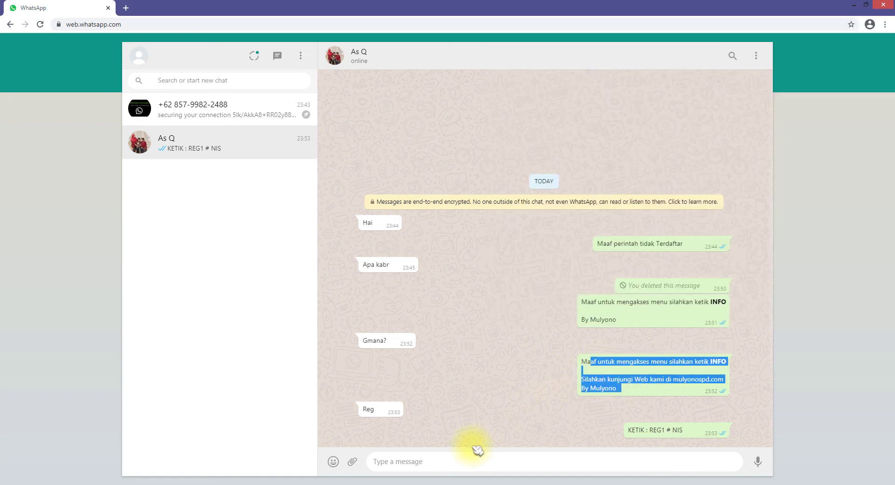
key(alt+Tab)
click(880, 6)
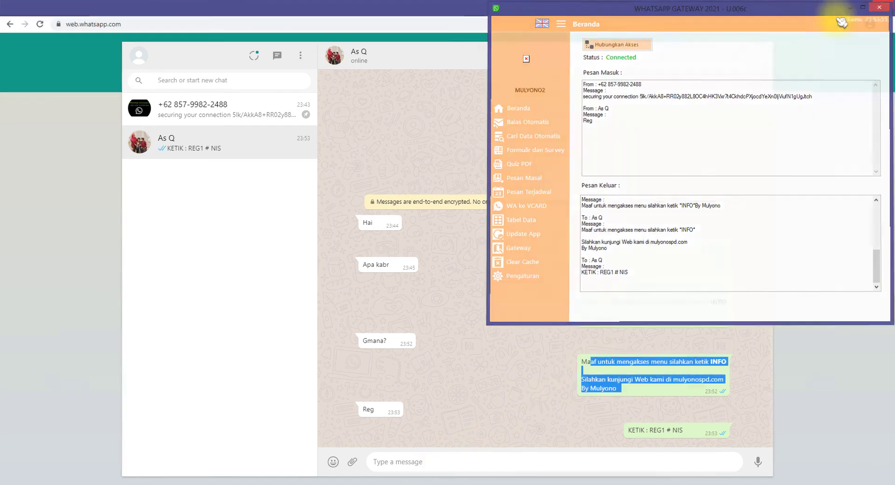